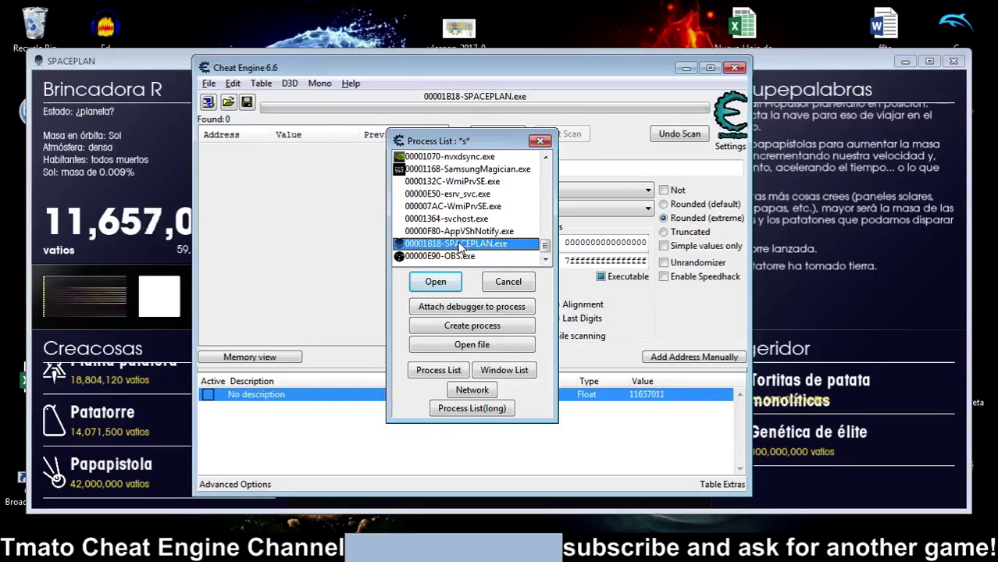
Open the SPACEPLAN.exe process and delete the existing "No description" entry from the address table.
{"action": "left_click", "coordinate": [436, 282]}
{"action": "left_click", "coordinate": [482, 421]}
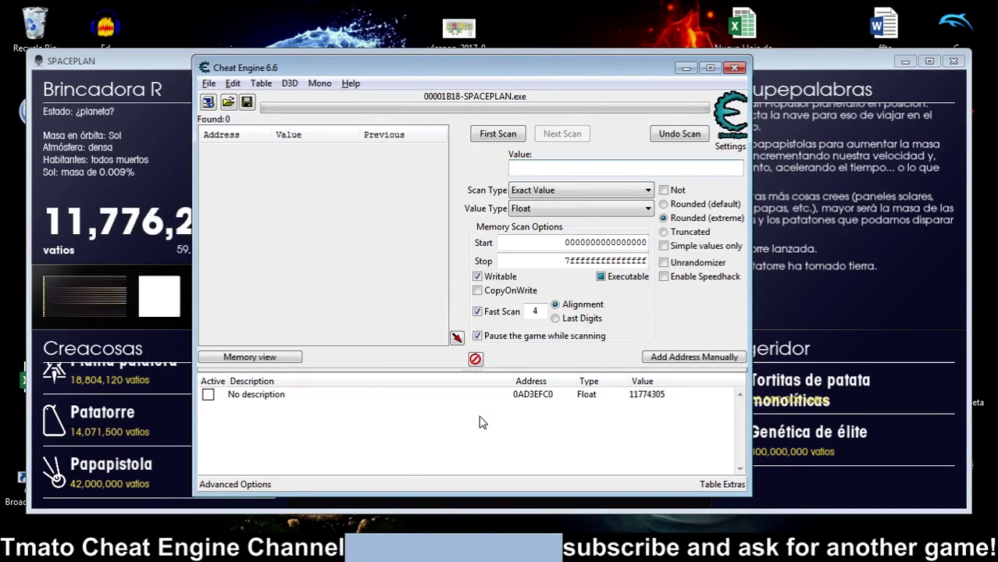
{"action": "left_click", "coordinate": [492, 397]}
{"action": "key", "text": "Delete"}
{"action": "key", "text": "Return"}
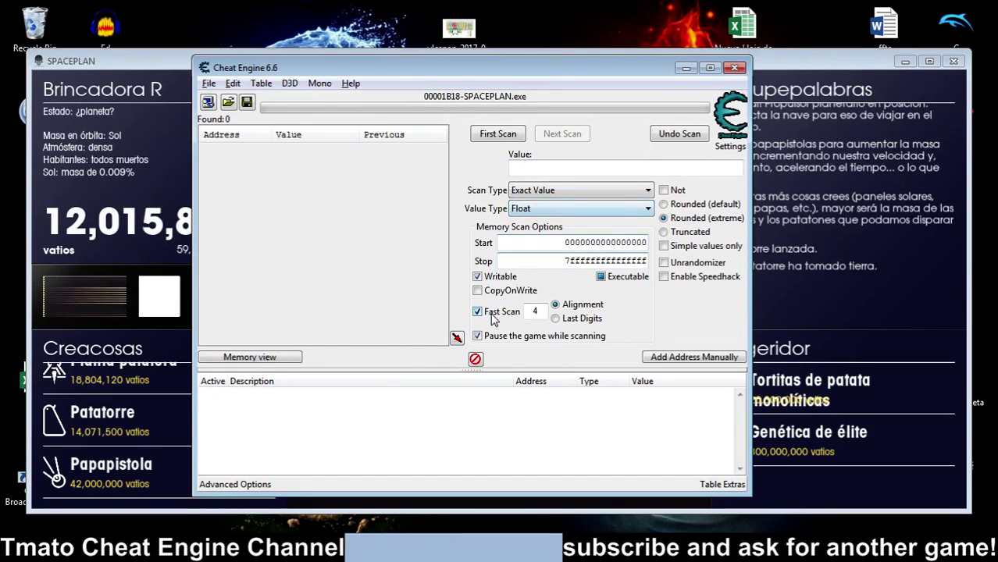
Write the note "click pause" as the scan value and enable pausing the game while scanning.
{"action": "left_click", "coordinate": [549, 167]}
{"action": "type", "text": "click pause"}
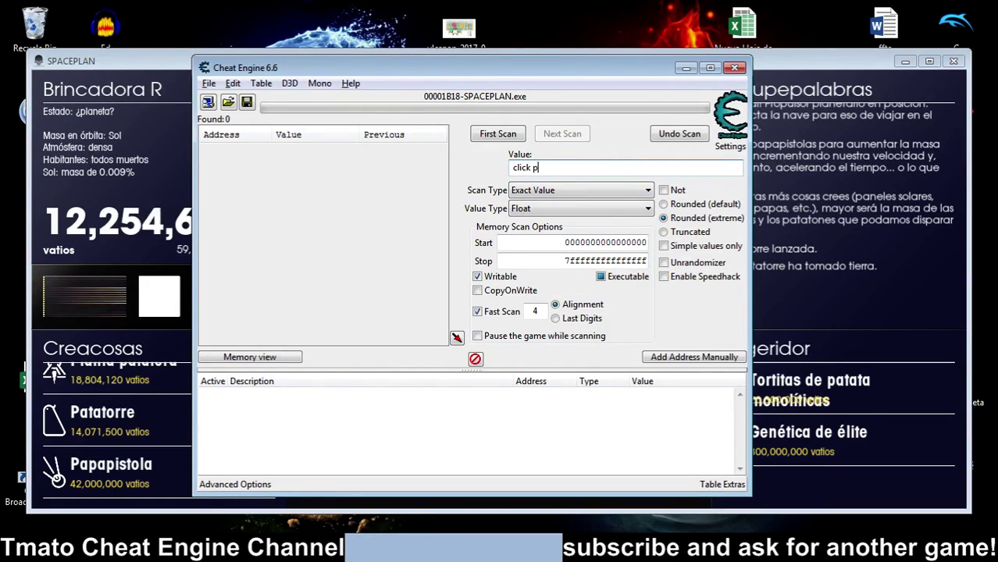
{"action": "left_click", "coordinate": [511, 337]}
Replace the scan value note with "now unknow" and check the watt counter in the SPACEPLAN window.
{"action": "left_click_drag", "start_coordinate": [557, 167], "coordinate": [485, 169]}
{"action": "key", "text": "BackSpace"}
{"action": "type", "text": "no"}
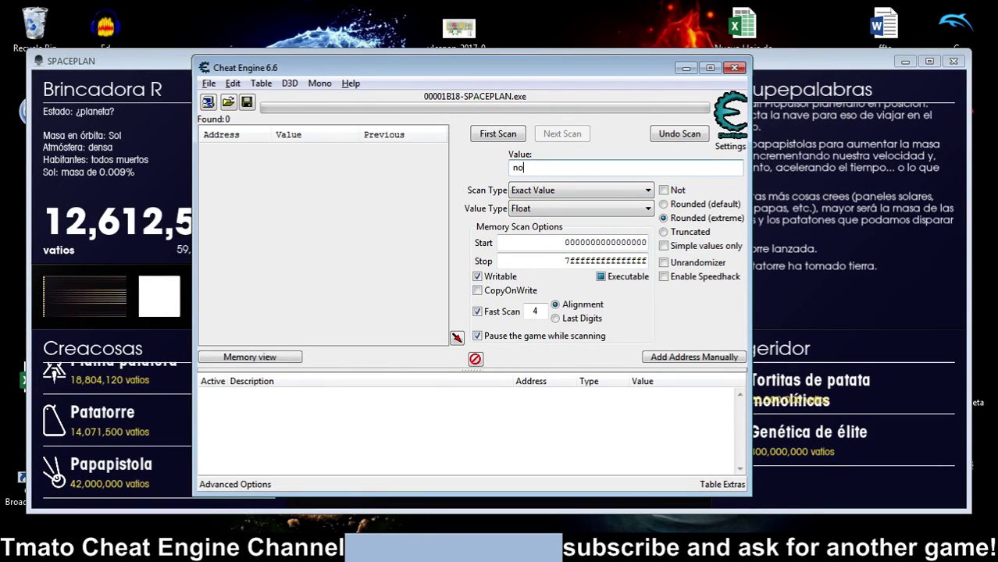
{"action": "type", "text": "w un"}
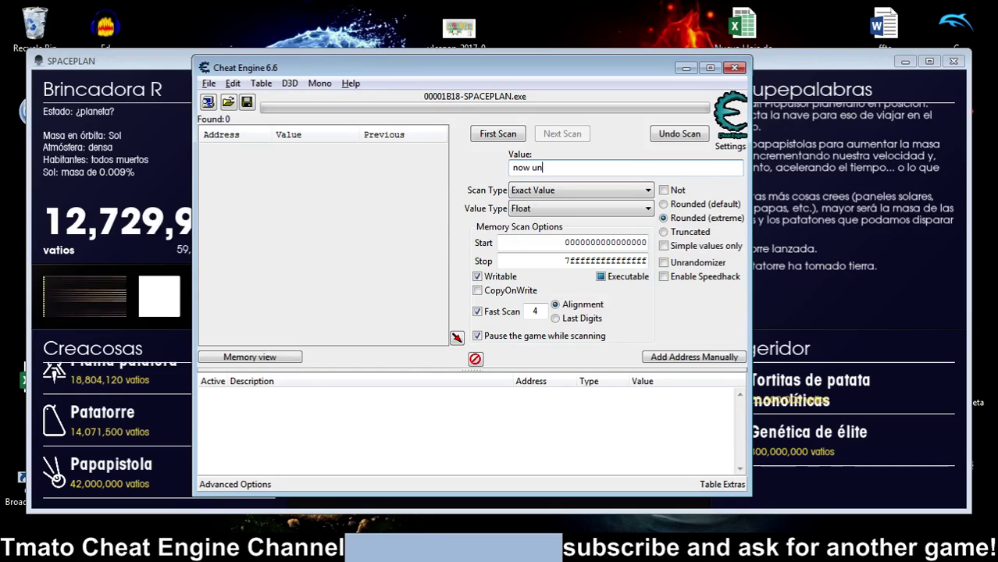
{"action": "type", "text": "known"}
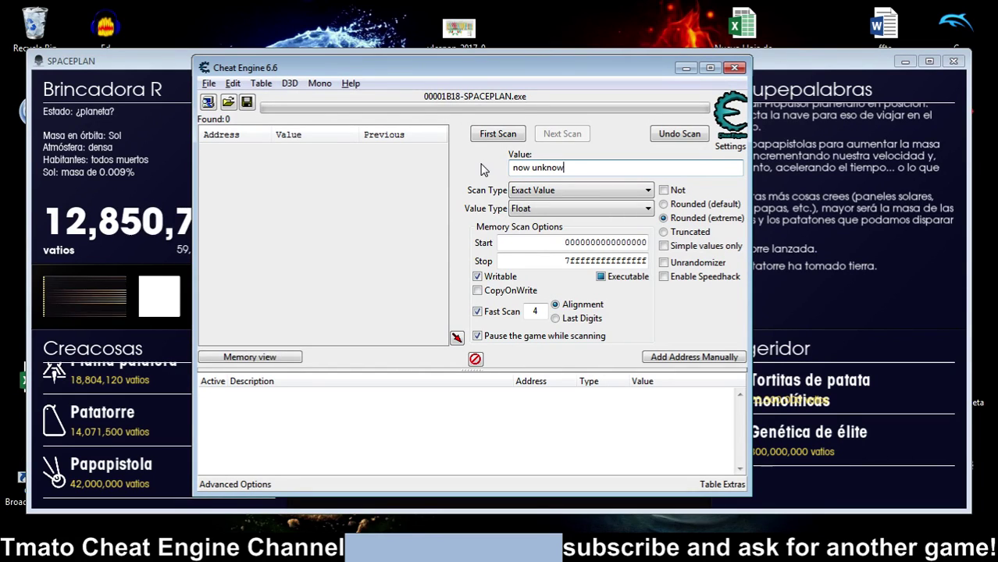
{"action": "left_click", "coordinate": [141, 232]}
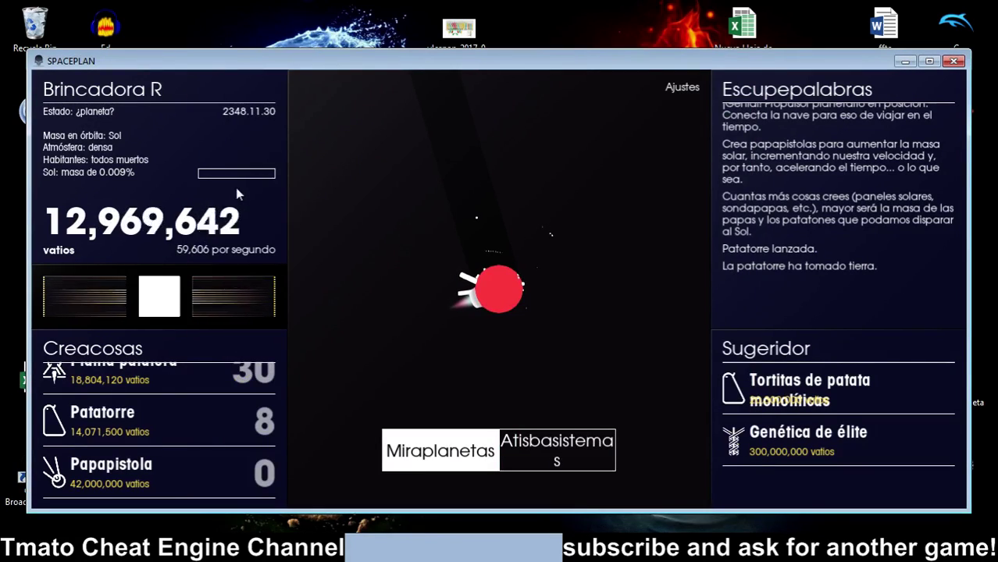
{"action": "key", "text": "alt+Tab"}
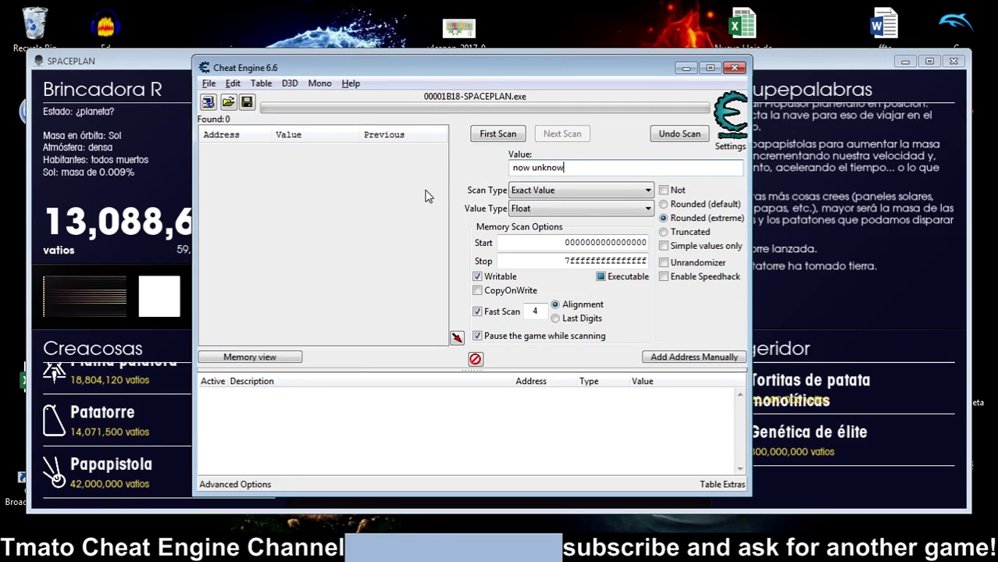
Choose the Unknown initial value scan with value type Float and write the note "and float" as the scan value.
{"action": "left_click", "coordinate": [558, 196]}
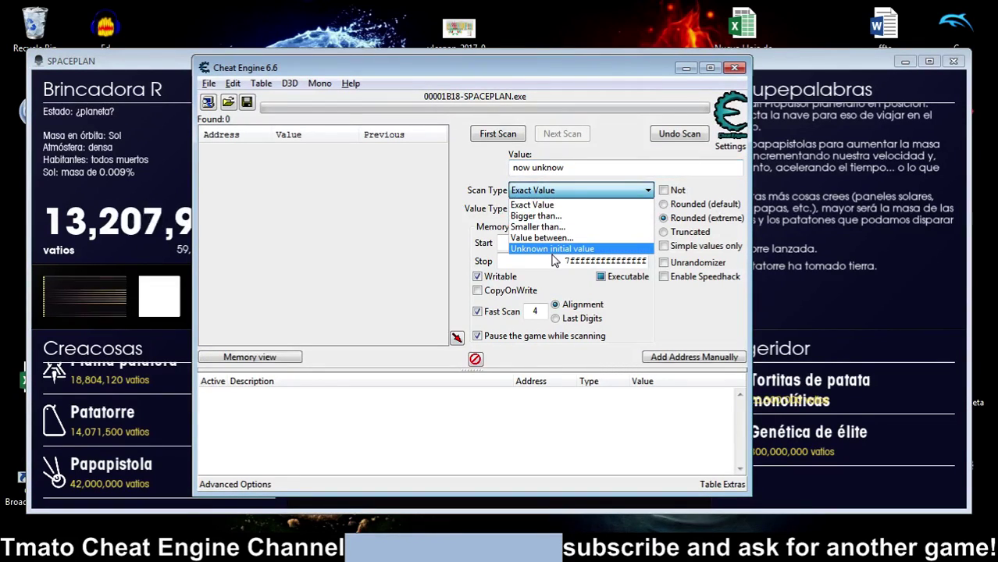
{"action": "left_click", "coordinate": [544, 241]}
{"action": "left_click", "coordinate": [535, 208]}
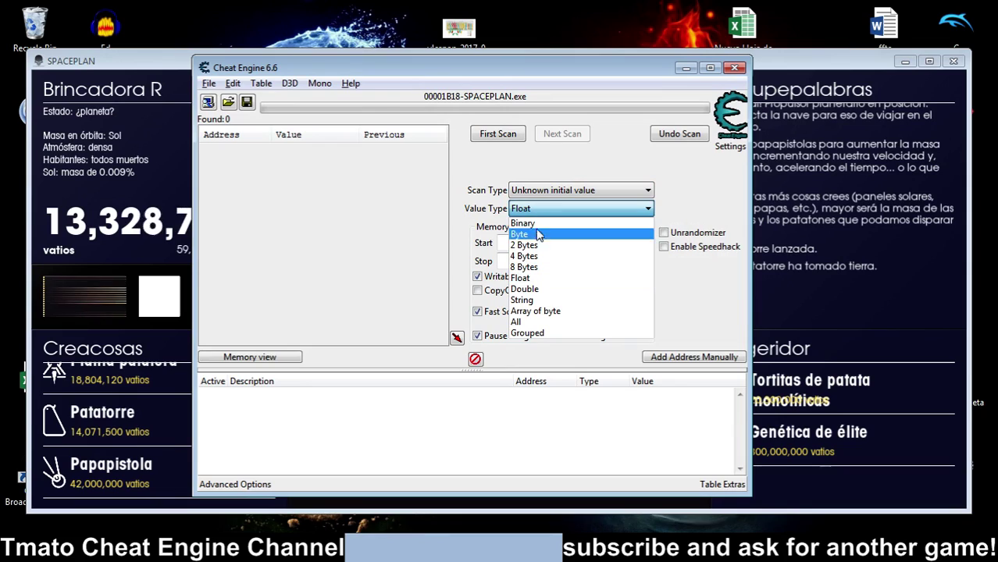
{"action": "left_click", "coordinate": [534, 278]}
{"action": "triple_click", "coordinate": [539, 167]}
{"action": "type", "text": "and float"}
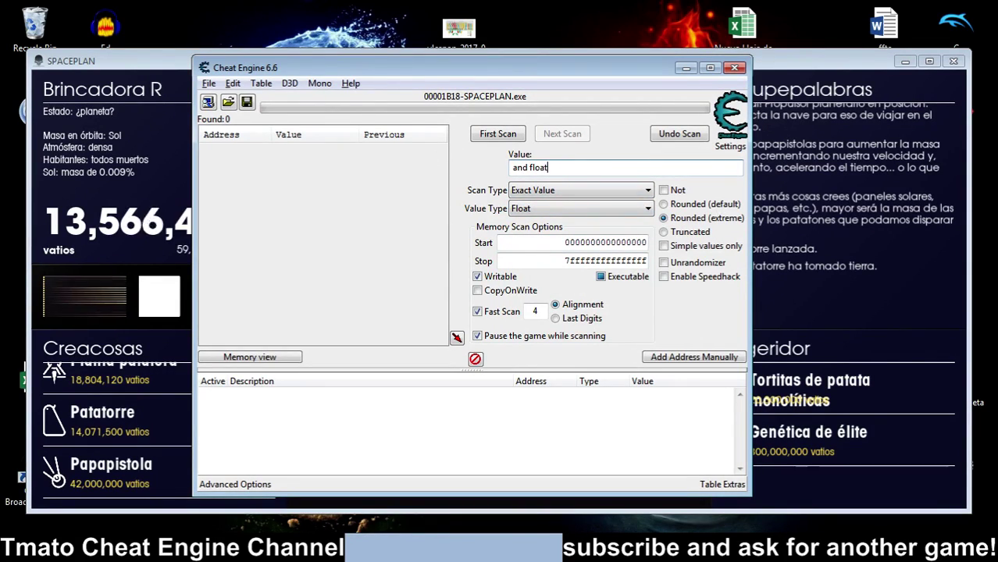
Run the first scan of the game's memory for an unknown initial value.
{"action": "left_click", "coordinate": [546, 190]}
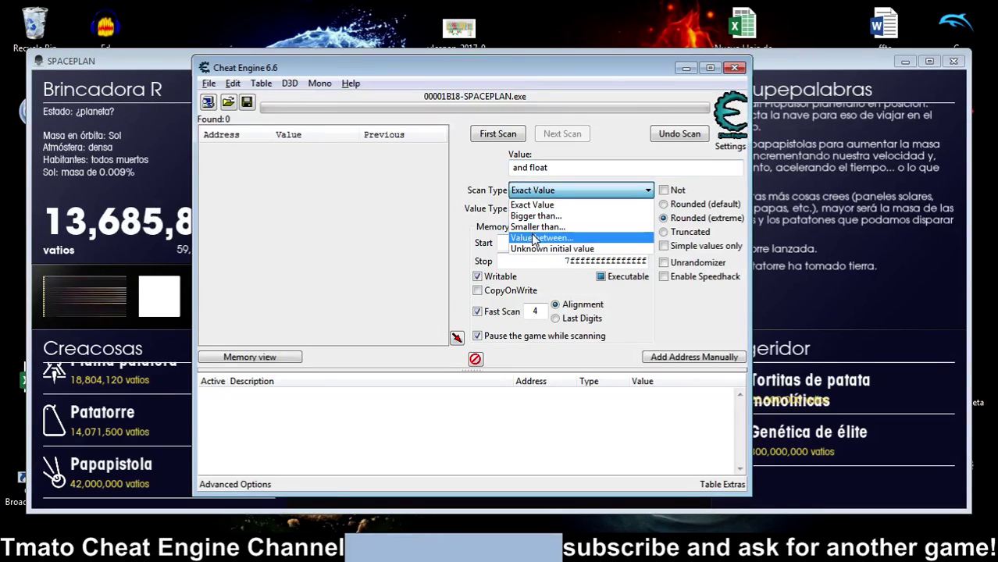
{"action": "left_click", "coordinate": [532, 246]}
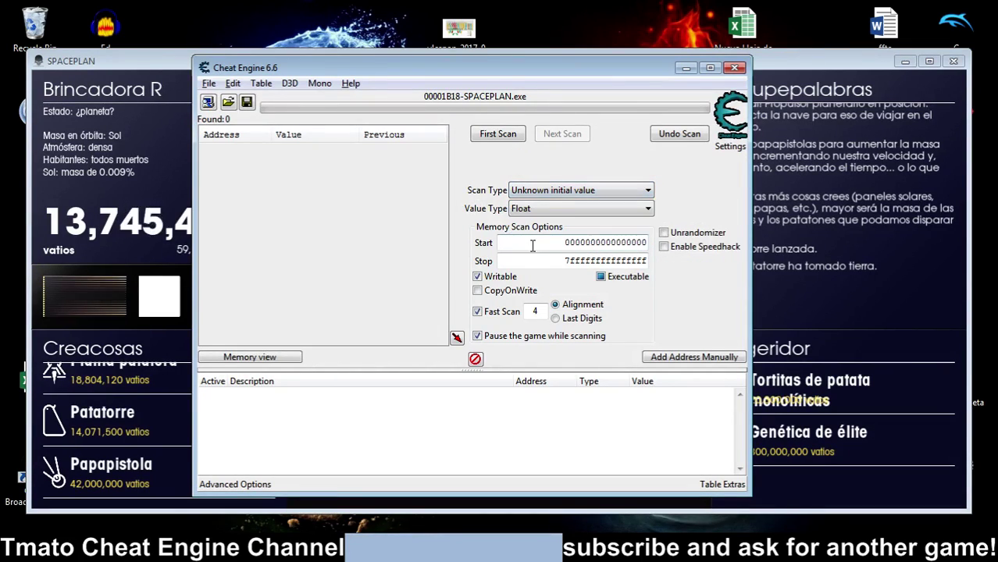
{"action": "left_click", "coordinate": [497, 134]}
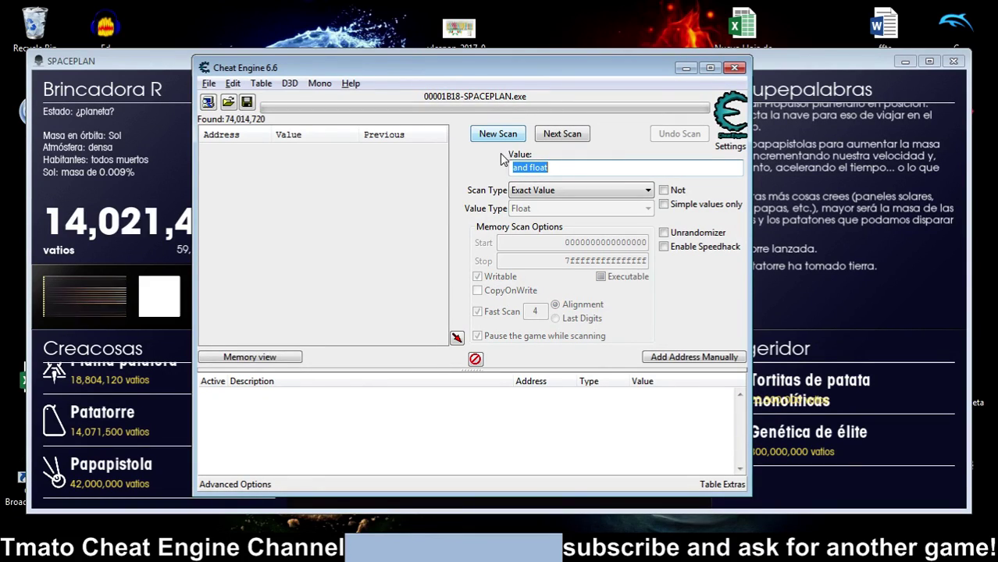
Write the note "now go for increased" as the scan value and run a follow-up scan for increased values.
{"action": "left_click", "coordinate": [520, 193]}
{"action": "left_click", "coordinate": [521, 194]}
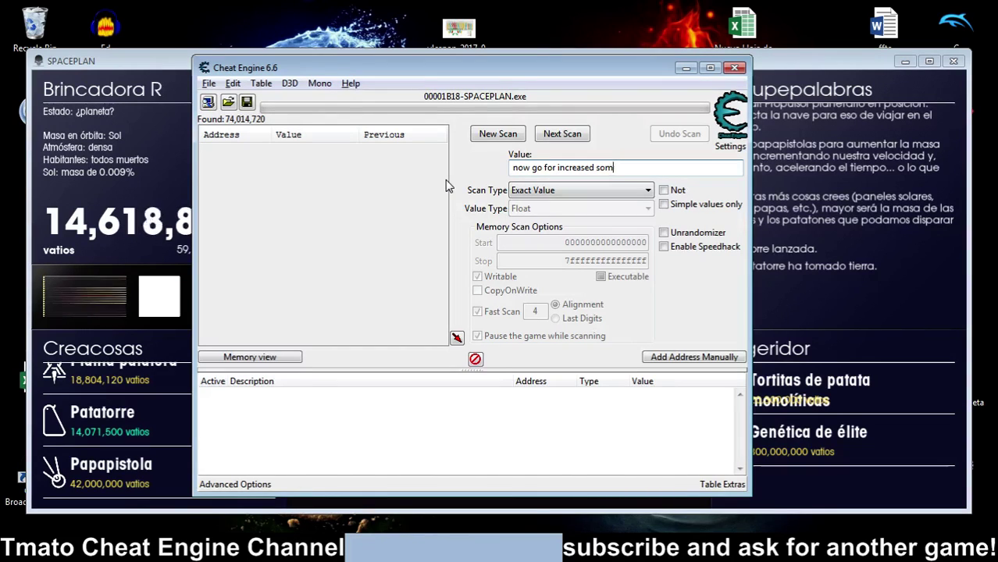
{"action": "left_click", "coordinate": [546, 192]}
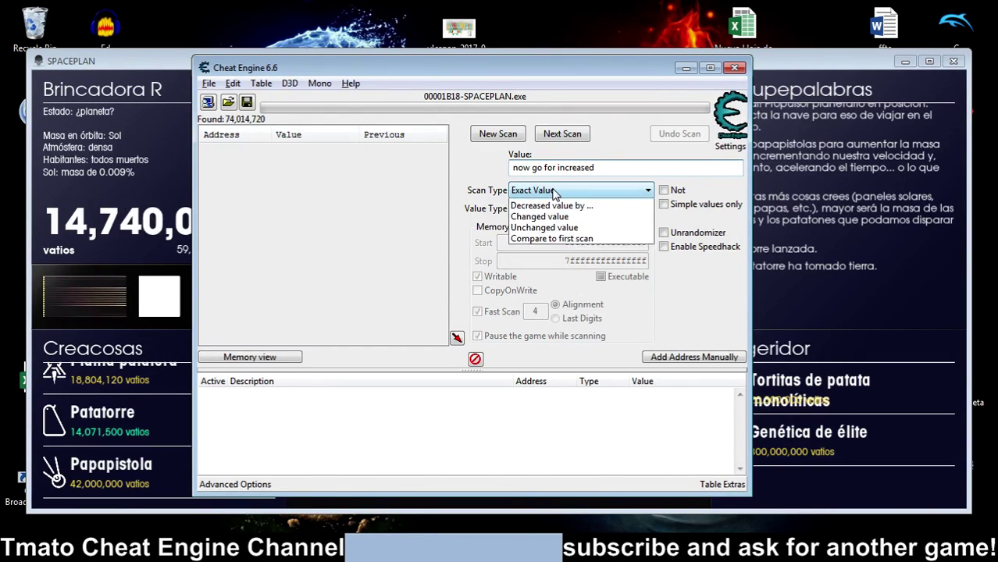
{"action": "left_click", "coordinate": [545, 247]}
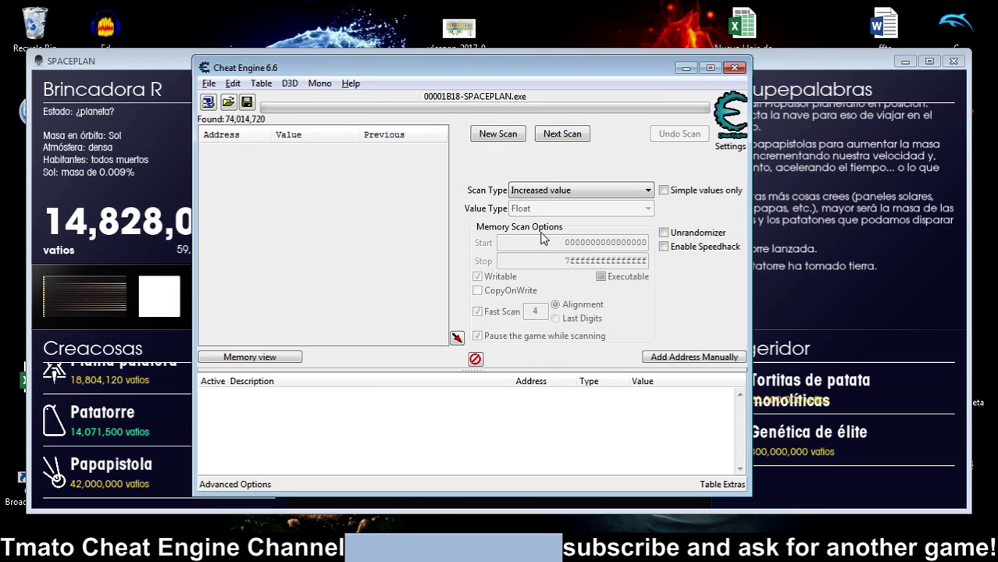
{"action": "left_click", "coordinate": [560, 135]}
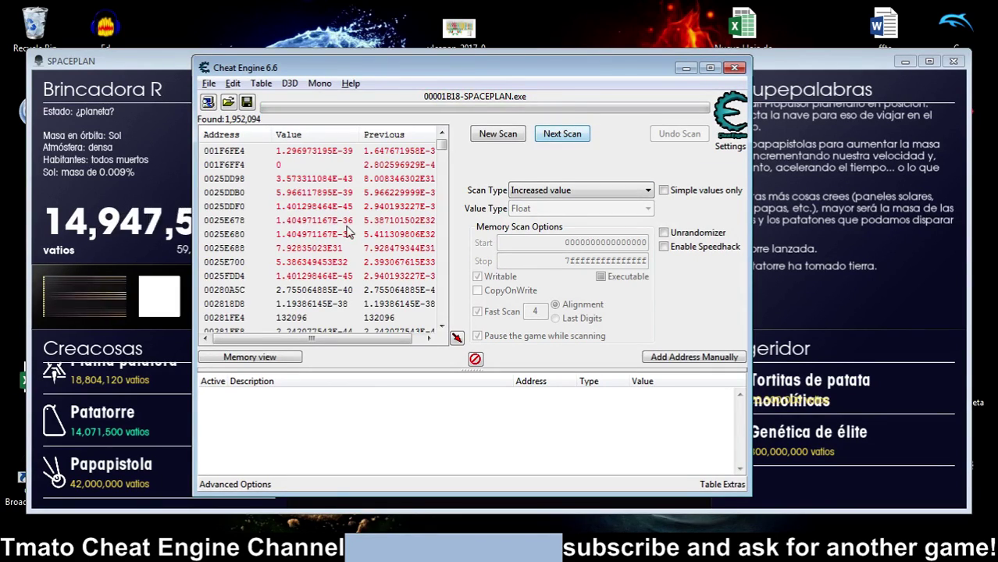
Repeat the increased-value scan many times in a row to narrow down the found addresses.
{"action": "left_click", "coordinate": [559, 135]}
{"action": "left_click", "coordinate": [554, 136]}
{"action": "left_click", "coordinate": [552, 135]}
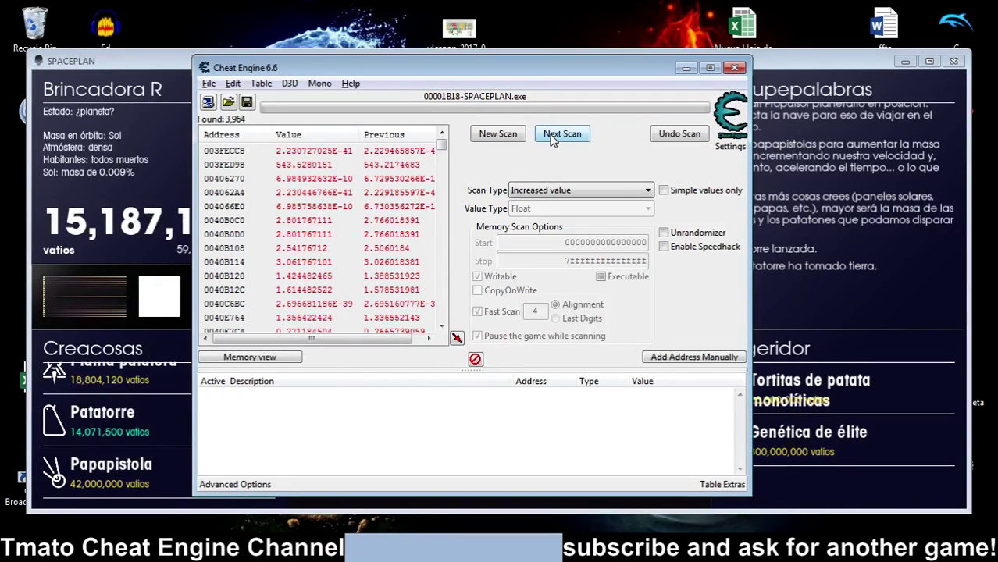
{"action": "left_click", "coordinate": [551, 136]}
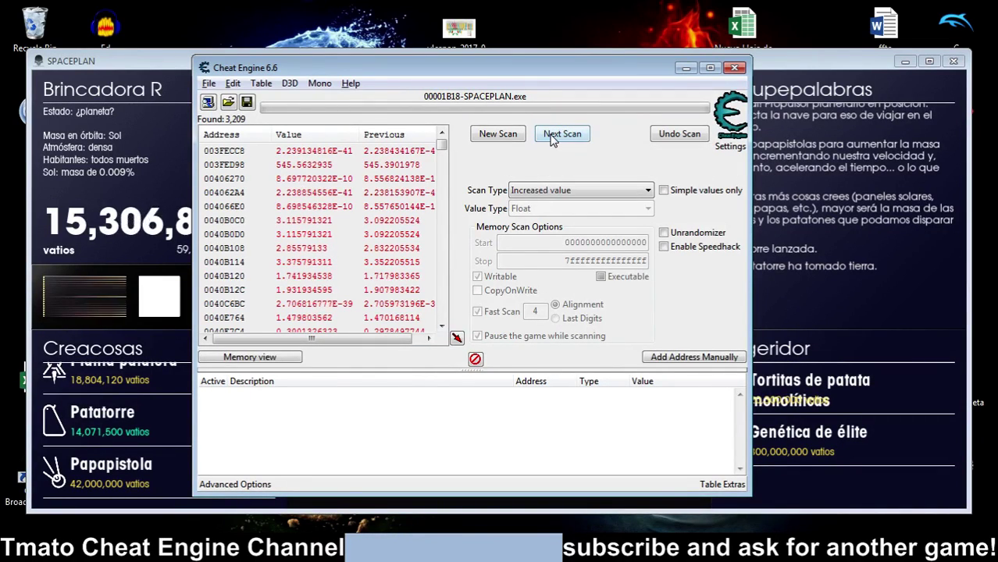
{"action": "left_click", "coordinate": [552, 136]}
{"action": "left_click", "coordinate": [551, 136]}
{"action": "left_click", "coordinate": [552, 136]}
{"action": "left_click", "coordinate": [552, 136]}
{"action": "left_click", "coordinate": [552, 135]}
{"action": "left_click", "coordinate": [552, 136]}
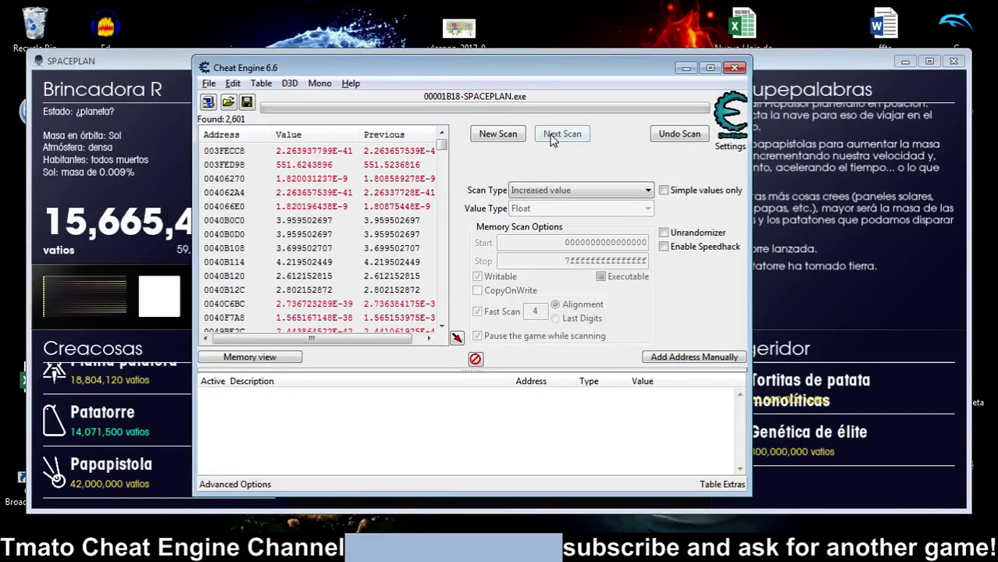
{"action": "left_click", "coordinate": [551, 136]}
{"action": "left_click", "coordinate": [551, 136]}
{"action": "left_click", "coordinate": [552, 136]}
{"action": "left_click", "coordinate": [552, 136]}
{"action": "left_click", "coordinate": [551, 136]}
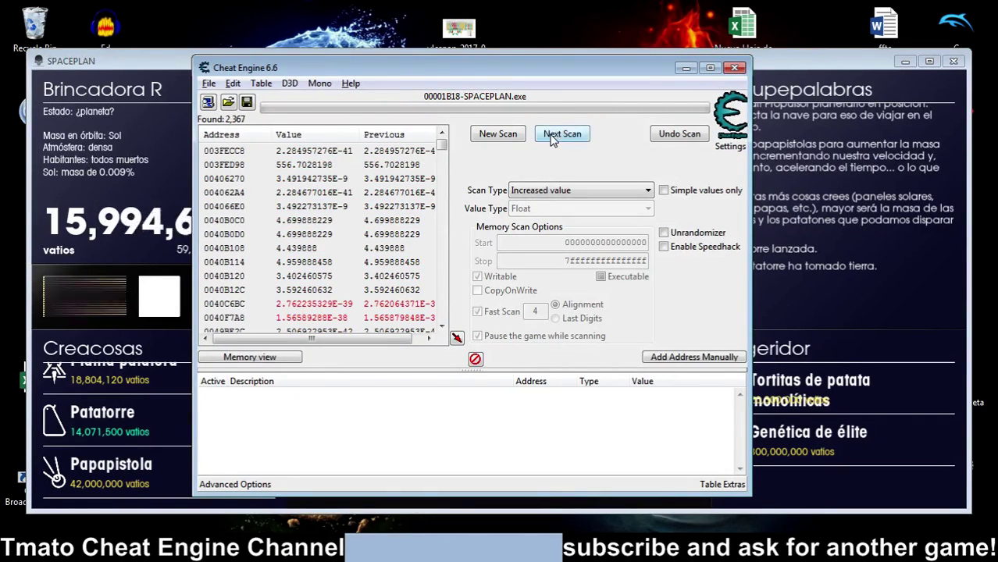
Switch the scan type to Exact Value, write the note "okok not gona do all li" and erase it.
{"action": "left_click", "coordinate": [531, 196]}
{"action": "left_click", "coordinate": [533, 204]}
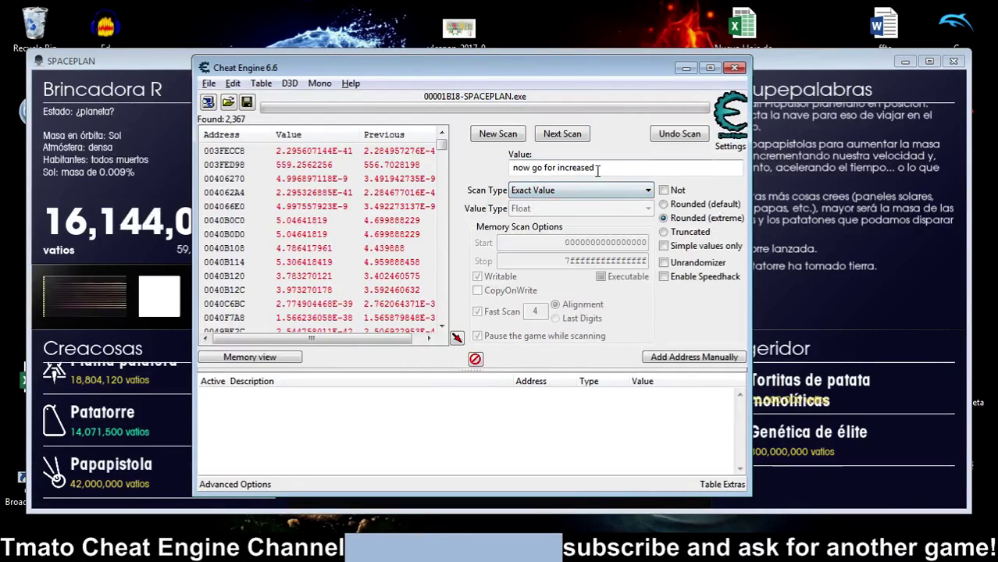
{"action": "type", "text": "okok"}
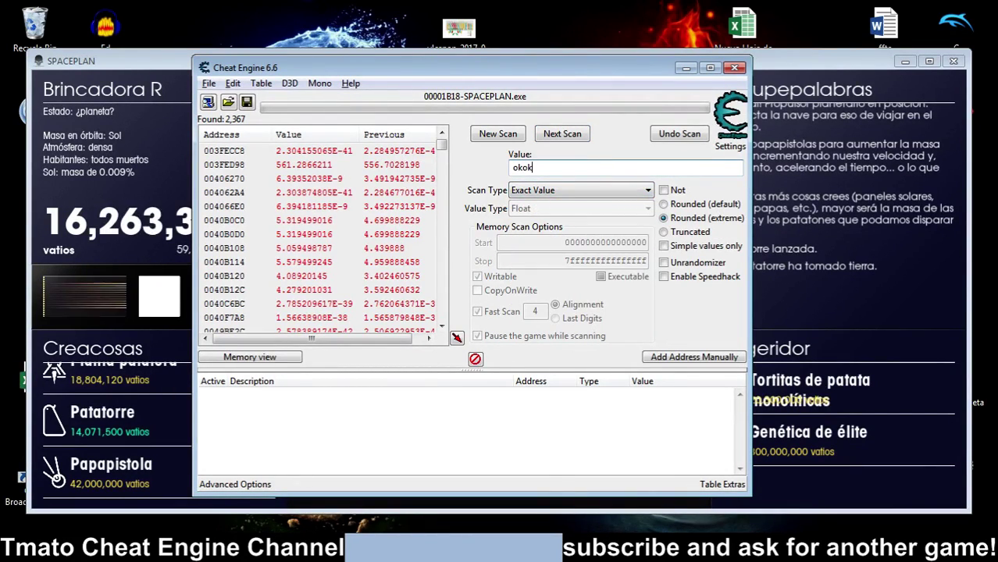
{"action": "type", "text": " not"}
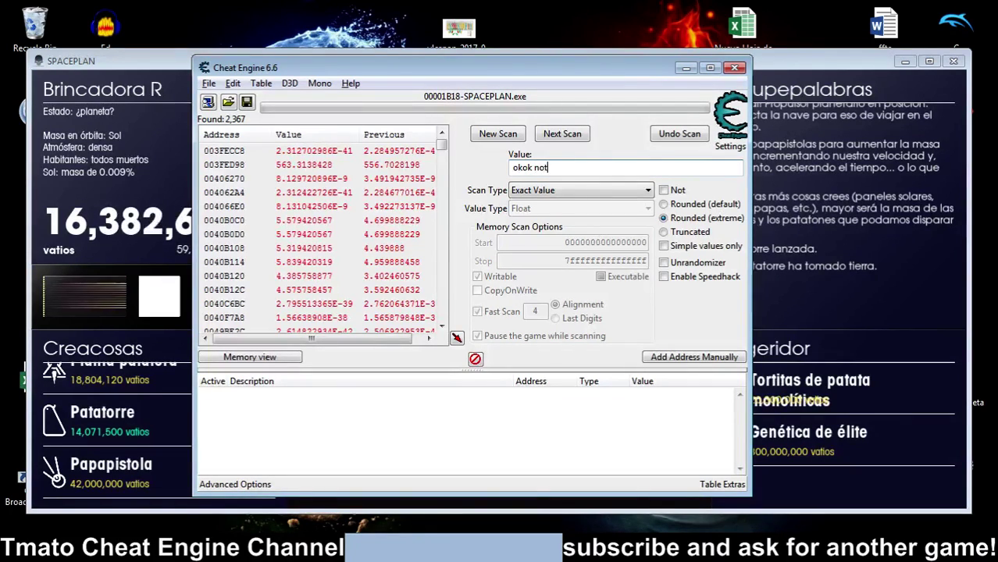
{"action": "type", "text": " gona do all li"}
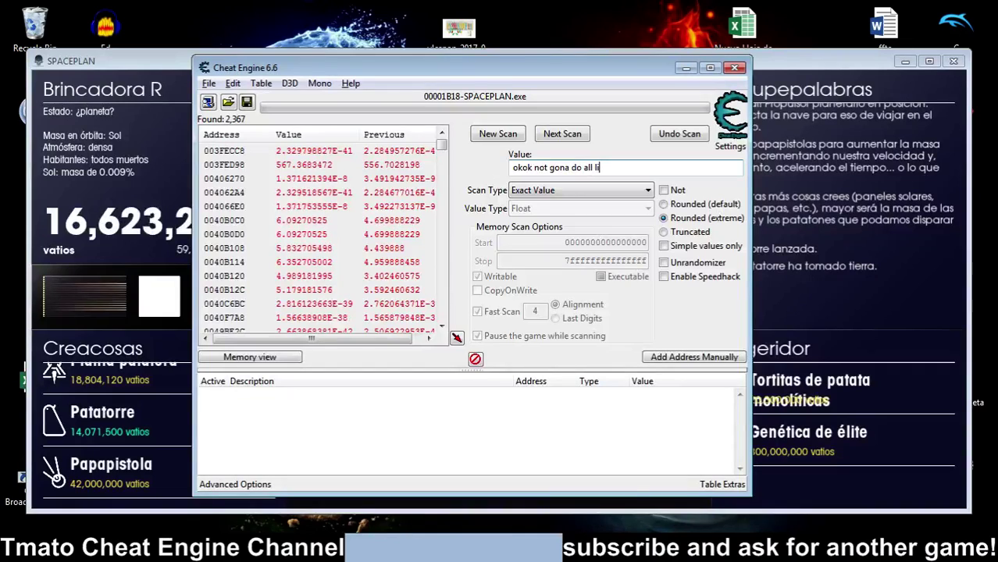
{"action": "key", "text": "BackSpace"}
{"action": "key", "text": "BackSpace"}
{"action": "key", "text": "BackSpace"}
{"action": "key", "text": "BackSpace"}
{"action": "key", "text": "BackSpace"}
{"action": "key", "text": "BackSpace"}
{"action": "key", "text": "BackSpace"}
{"action": "key", "text": "BackSpace"}
{"action": "key", "text": "BackSpace"}
{"action": "key", "text": "BackSpace"}
{"action": "key", "text": "BackSpace"}
{"action": "key", "text": "BackSpace"}
{"action": "key", "text": "BackSpace"}
{"action": "key", "text": "BackSpace"}
{"action": "key", "text": "BackSpace"}
{"action": "key", "text": "BackSpace"}
{"action": "key", "text": "BackSpace"}
{"action": "key", "text": "BackSpace"}
{"action": "key", "text": "BackSpace"}
{"action": "key", "text": "BackSpace"}
{"action": "key", "text": "BackSpace"}
Write the note "now decreased" as the scan value and clear it again.
{"action": "type", "text": "now decr"}
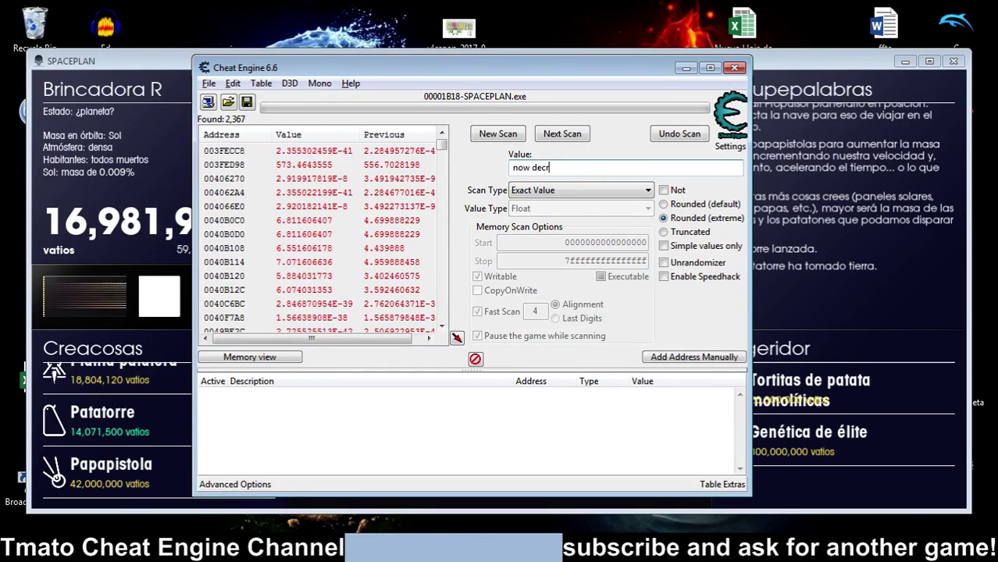
{"action": "type", "text": "eased"}
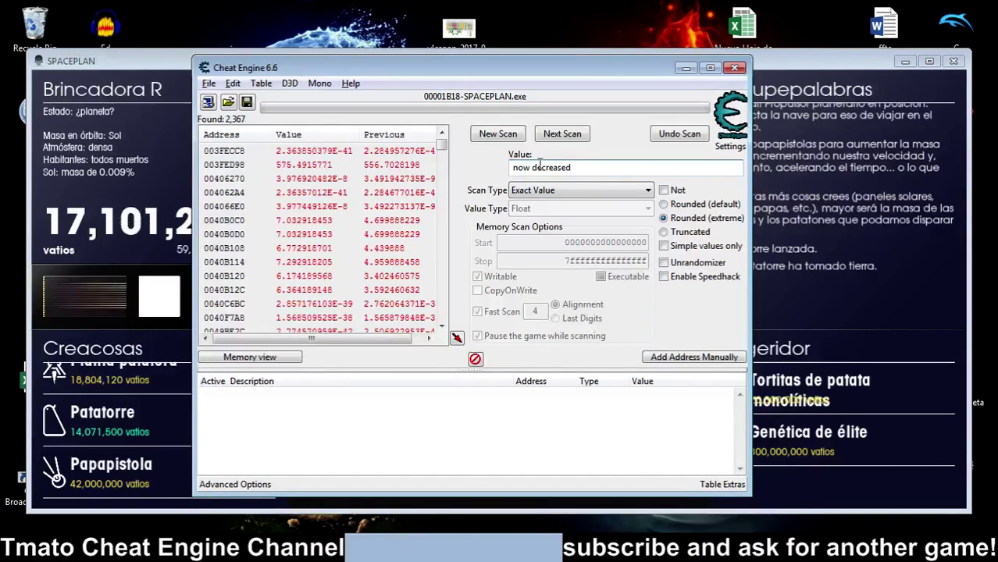
{"action": "key", "text": "ctrl+a"}
{"action": "key", "text": "BackSpace"}
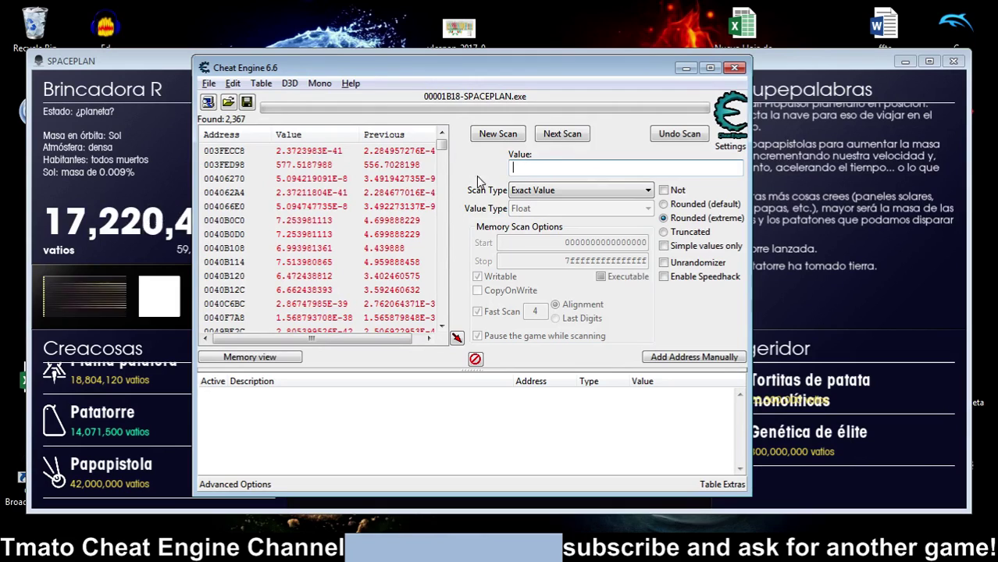
Set the scan type to Decreased value, buy one Patatorre in SPACEPLAN and scan the remaining addresses again.
{"action": "left_click", "coordinate": [546, 190]}
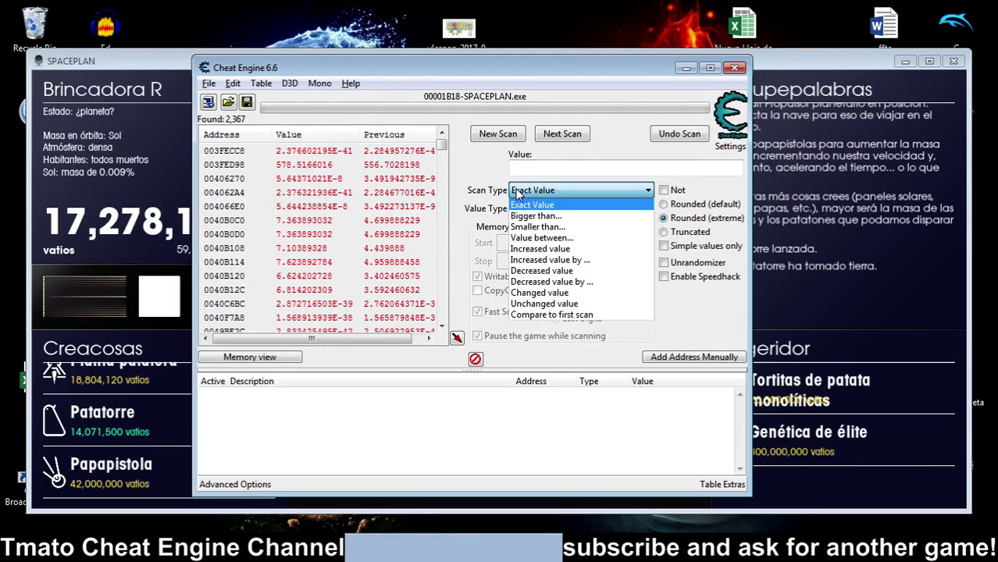
{"action": "left_click", "coordinate": [534, 271]}
{"action": "left_click", "coordinate": [155, 262]}
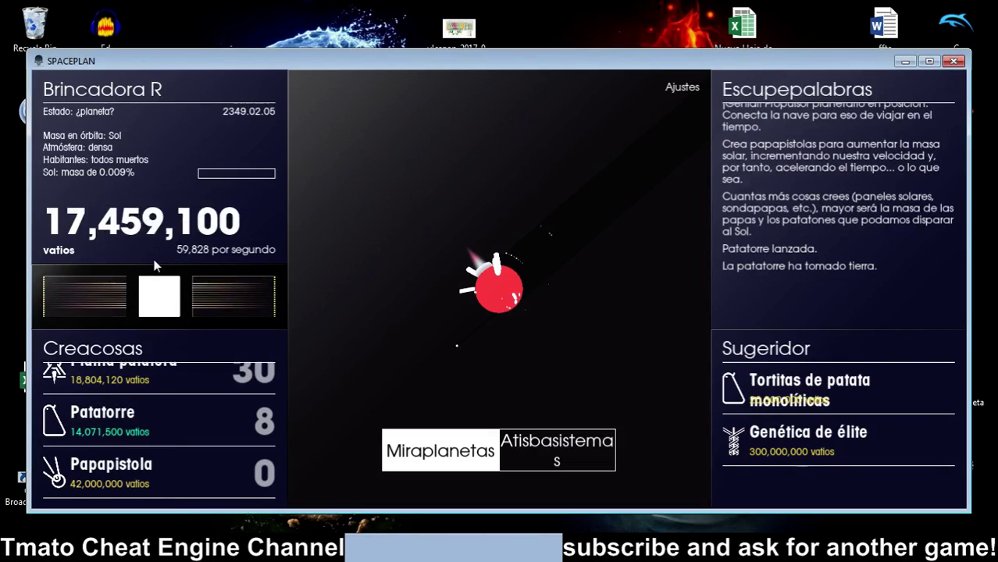
{"action": "left_click", "coordinate": [154, 408]}
{"action": "key", "text": "alt+Tab"}
{"action": "left_click", "coordinate": [559, 134]}
Scan the remaining addresses for increased values and select address 1110A9E4 in the results.
{"action": "left_click", "coordinate": [539, 190]}
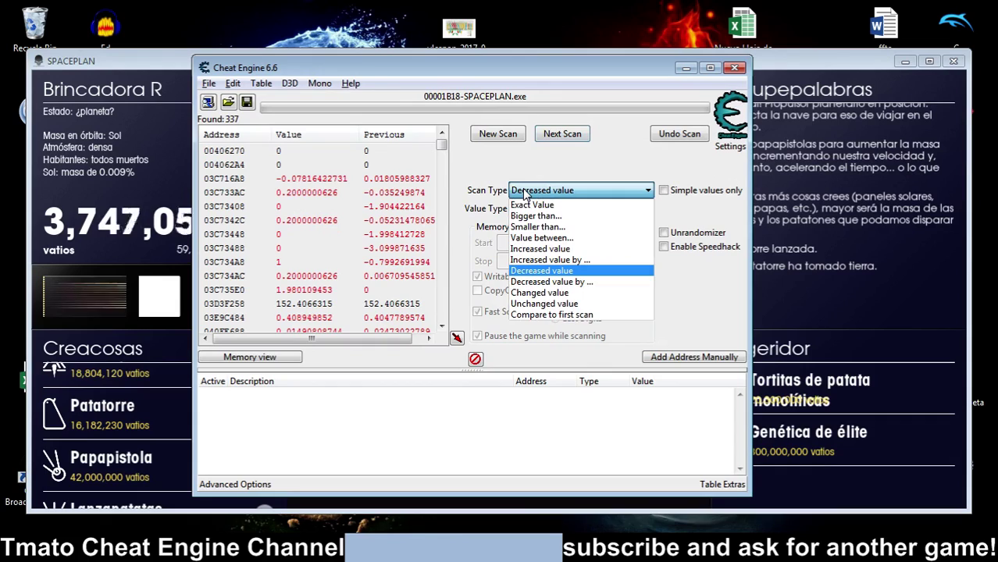
{"action": "left_click", "coordinate": [535, 249]}
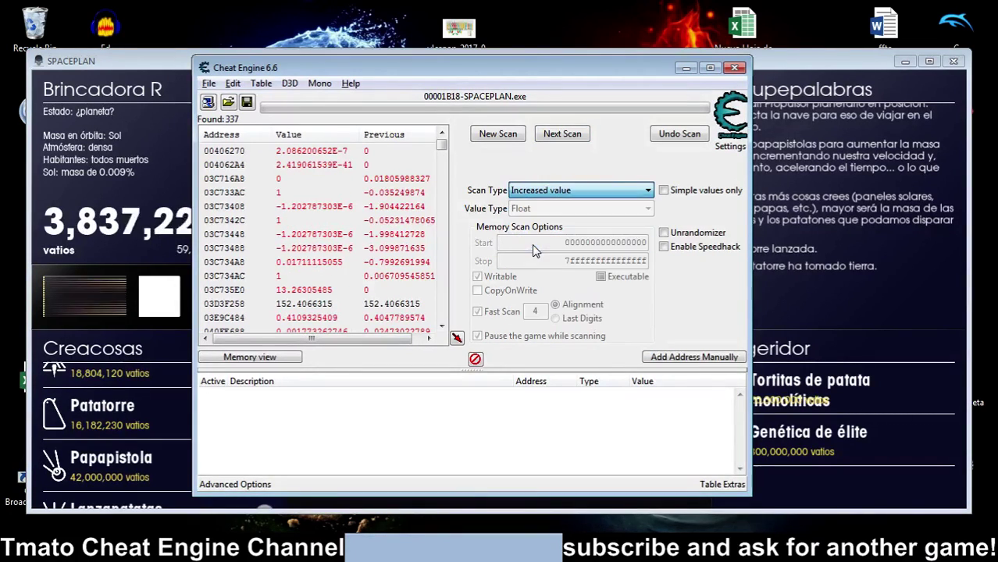
{"action": "left_click", "coordinate": [563, 134]}
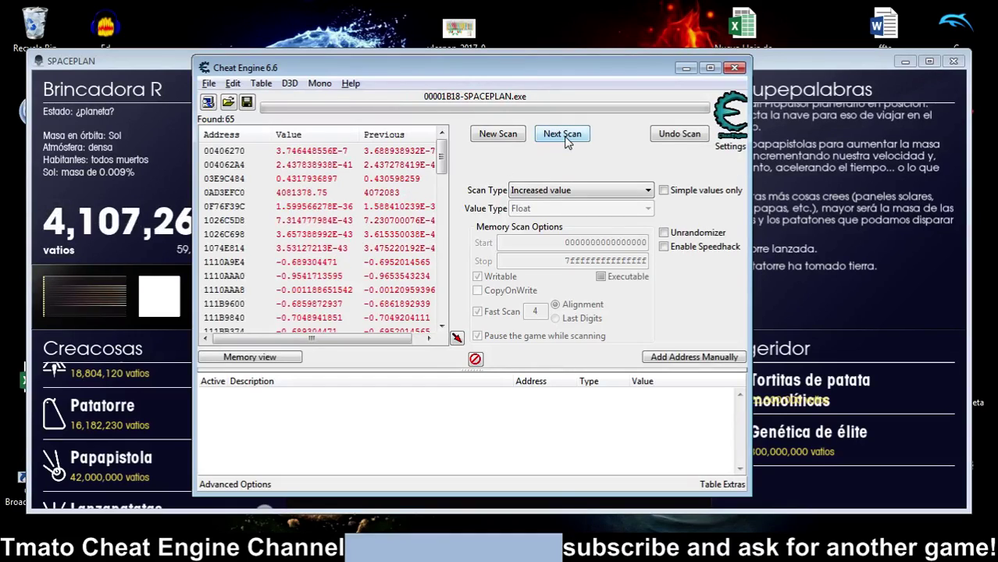
{"action": "left_click", "coordinate": [324, 263]}
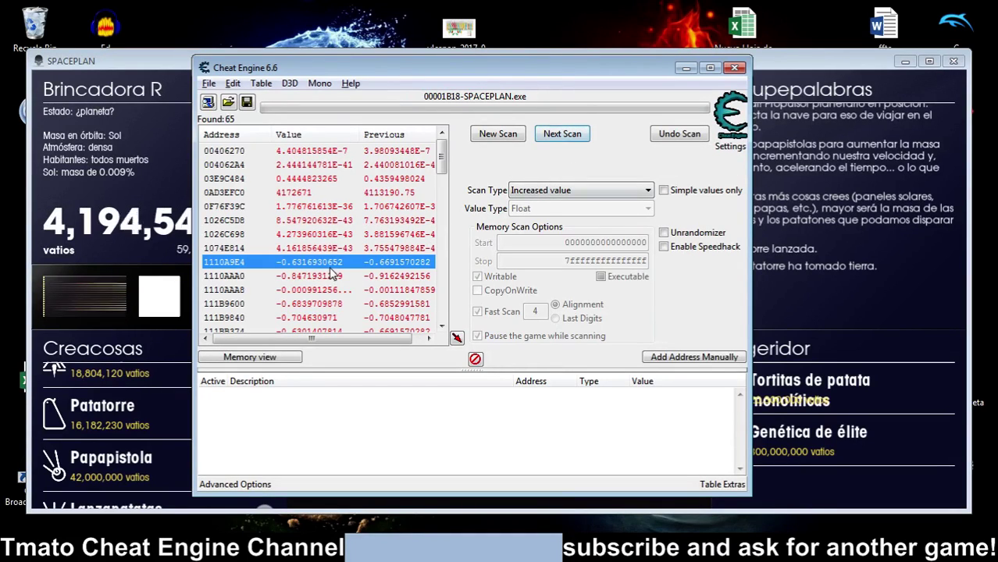
Set the scan type to Exact Value, write the note "those are < 0" about addresses 1110A9E4 through 111B9840 and clear it.
{"action": "left_click", "coordinate": [322, 309], "text": "shift"}
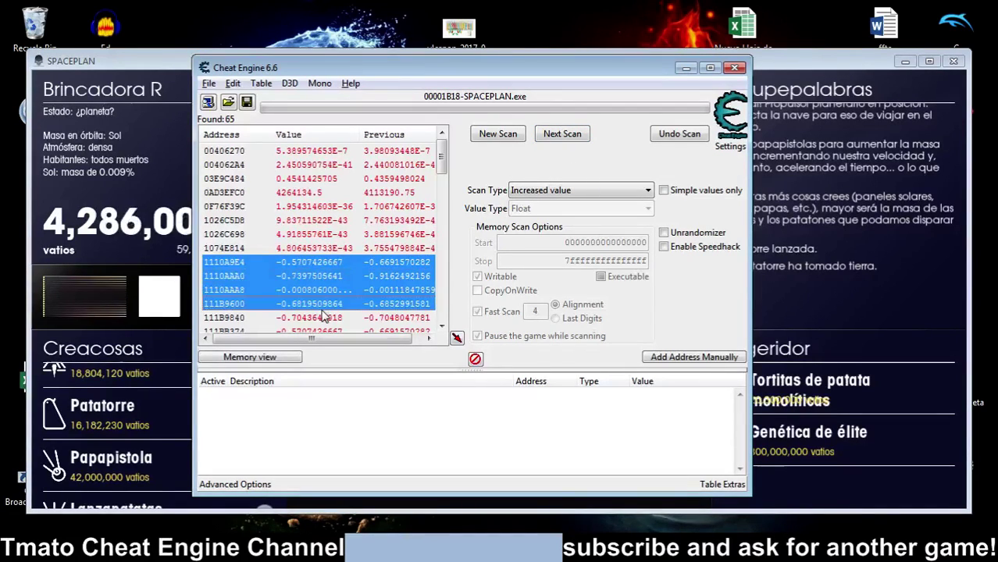
{"action": "left_click", "coordinate": [544, 191]}
{"action": "left_click", "coordinate": [541, 204]}
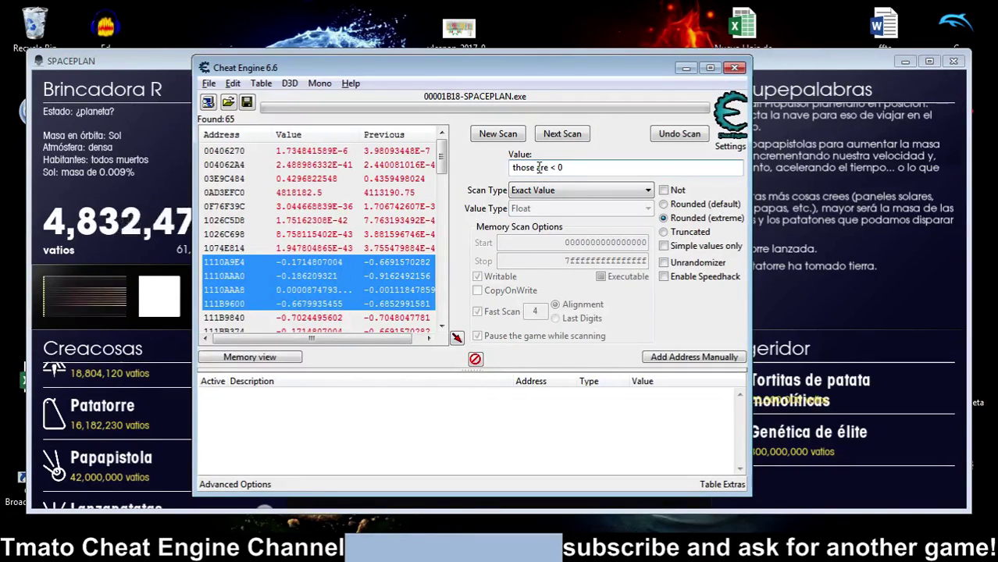
{"action": "left_click", "coordinate": [328, 318]}
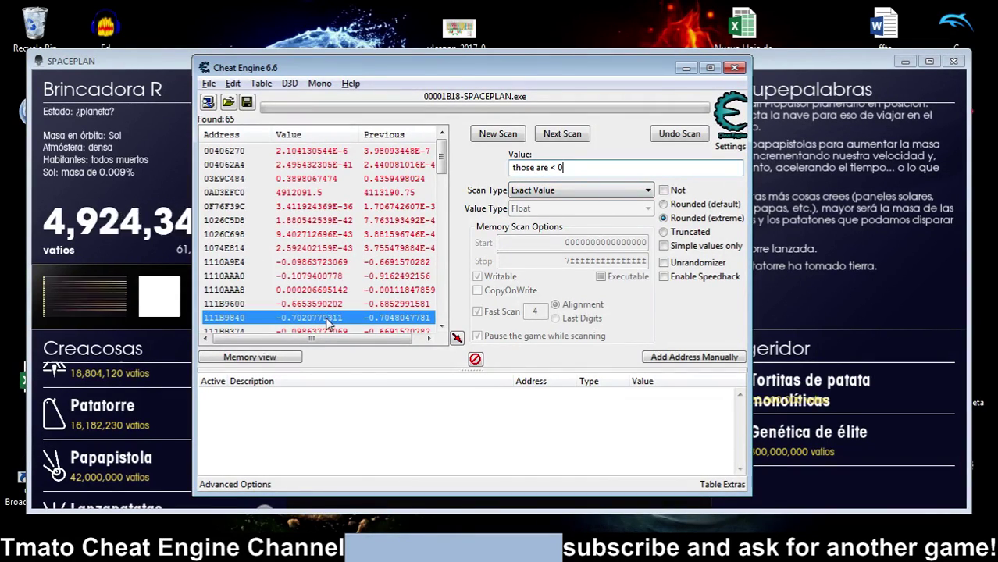
{"action": "left_click", "coordinate": [337, 264], "text": "shift"}
{"action": "left_click", "coordinate": [592, 164]}
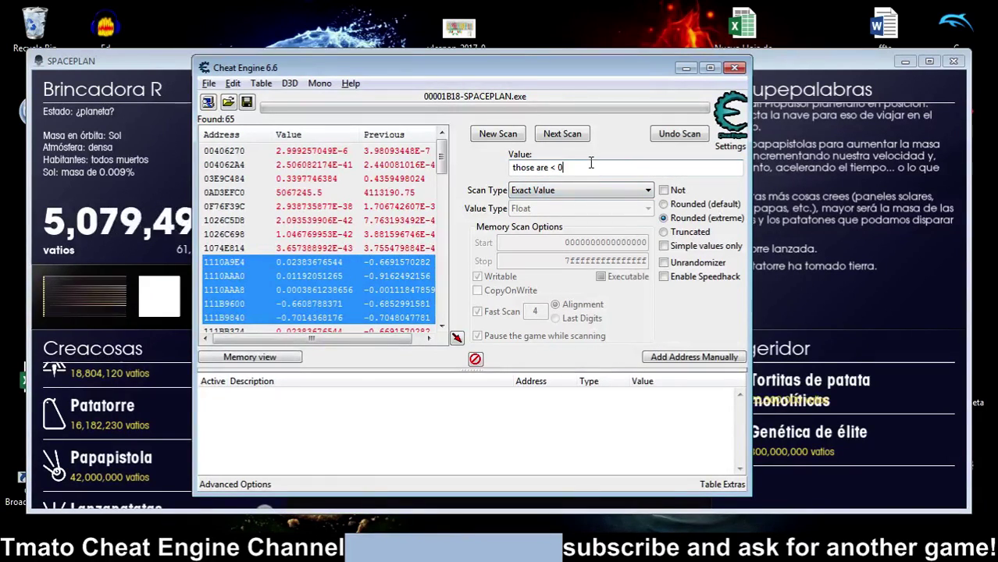
{"action": "key", "text": "BackSpace"}
Narrow the found addresses with a Bigger than scan for 0 and another one for 2.
{"action": "left_click", "coordinate": [515, 190]}
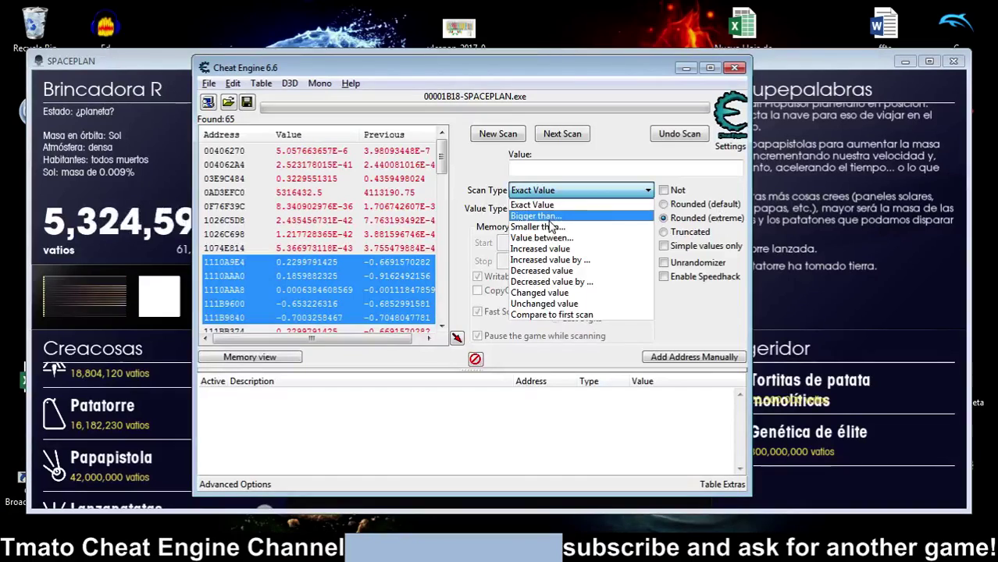
{"action": "left_click", "coordinate": [539, 216]}
{"action": "left_click", "coordinate": [559, 167]}
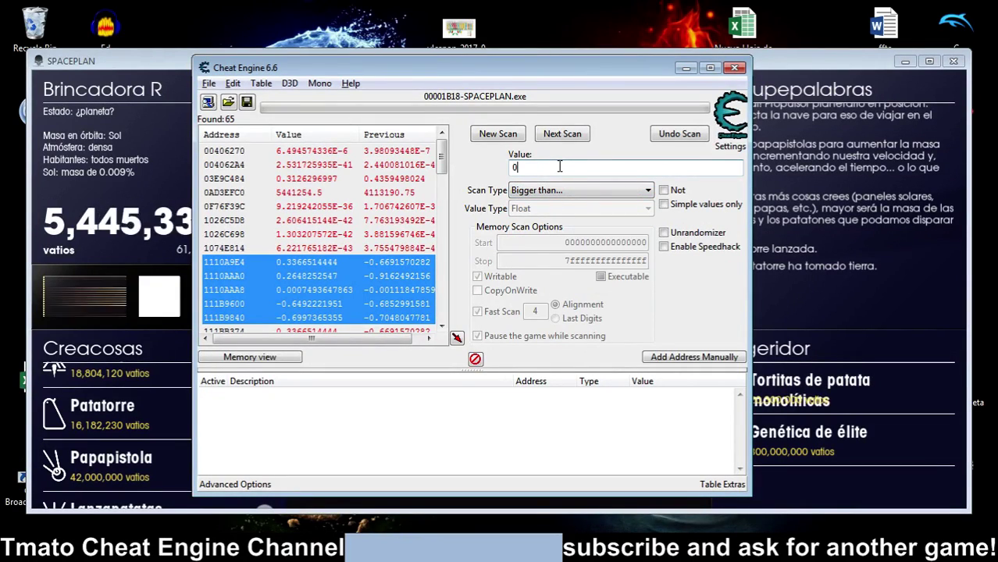
{"action": "left_click", "coordinate": [567, 136]}
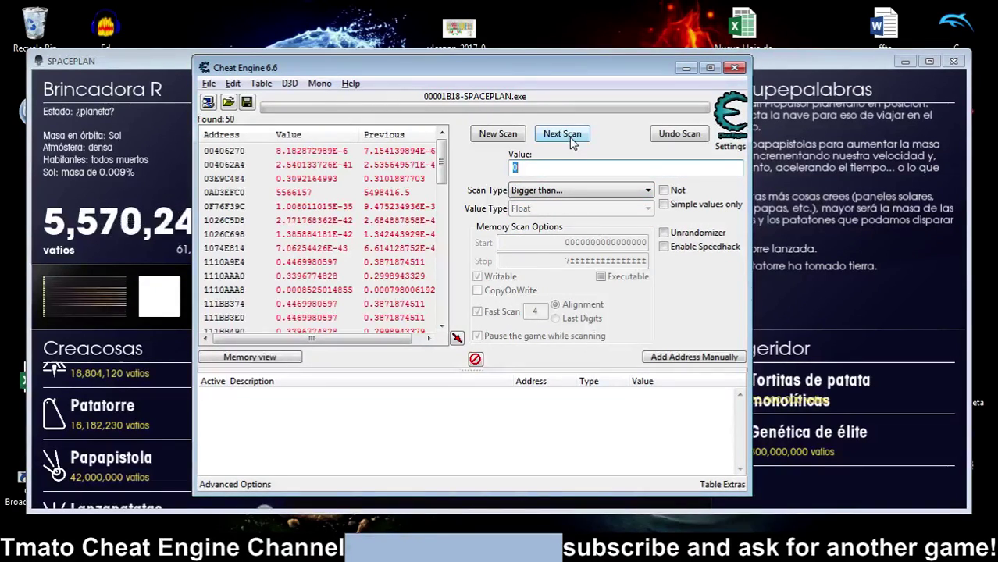
{"action": "left_click", "coordinate": [515, 169]}
{"action": "type", "text": "2"}
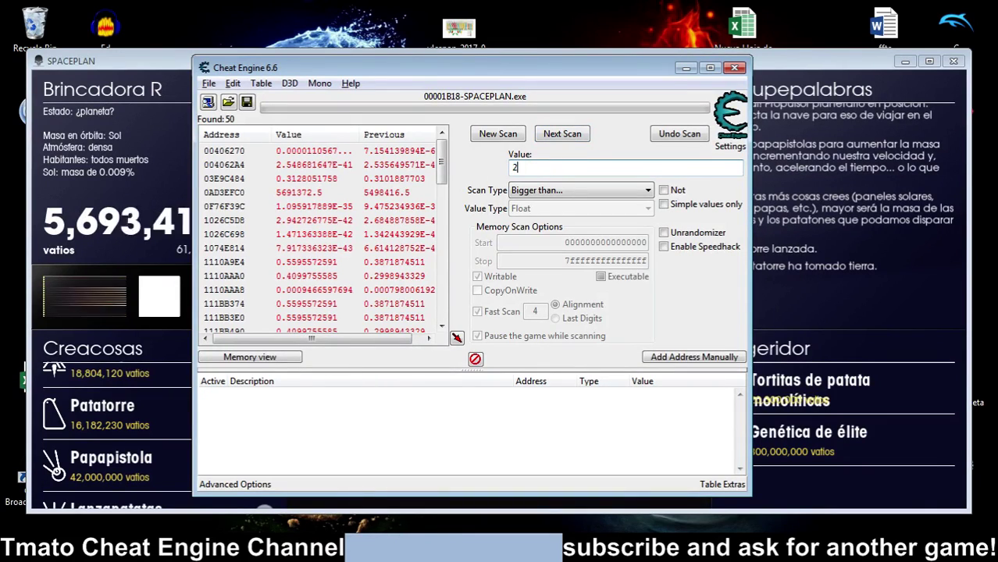
{"action": "left_click", "coordinate": [562, 135]}
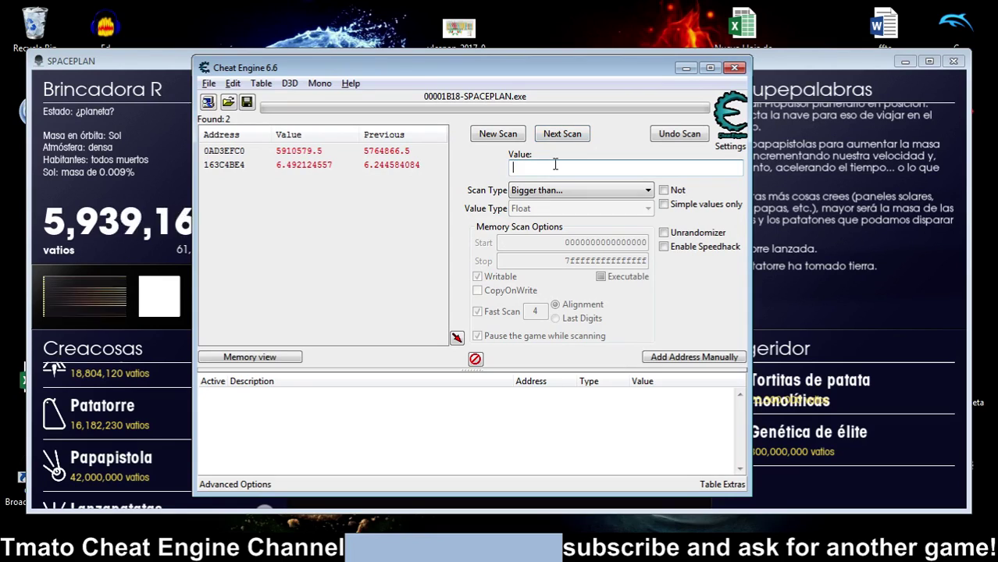
Scan the remaining addresses for increased values, and write the note "you can do more increased / decreased" as an Exact Value entry.
{"action": "left_click", "coordinate": [545, 191]}
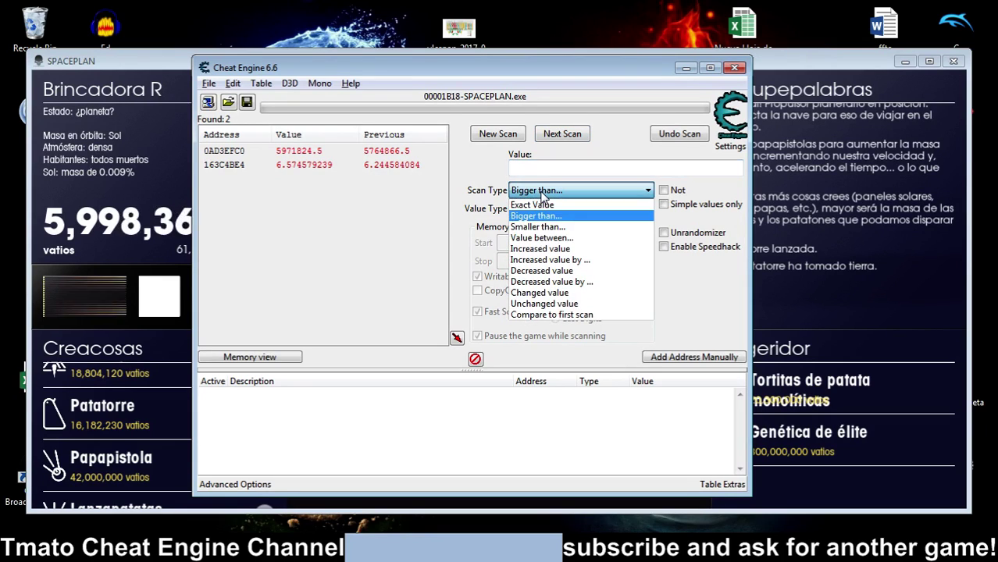
{"action": "left_click", "coordinate": [528, 249]}
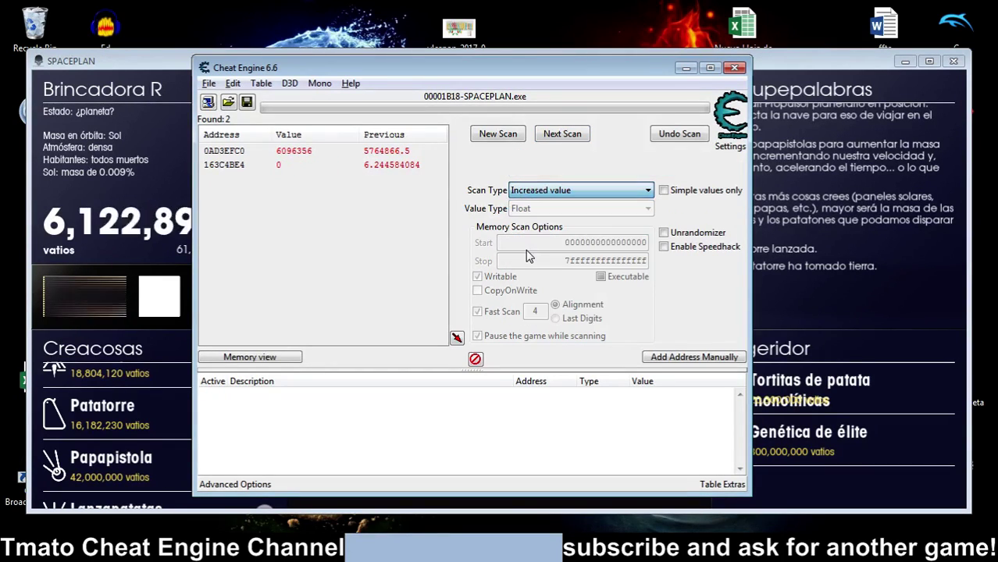
{"action": "left_click", "coordinate": [562, 135]}
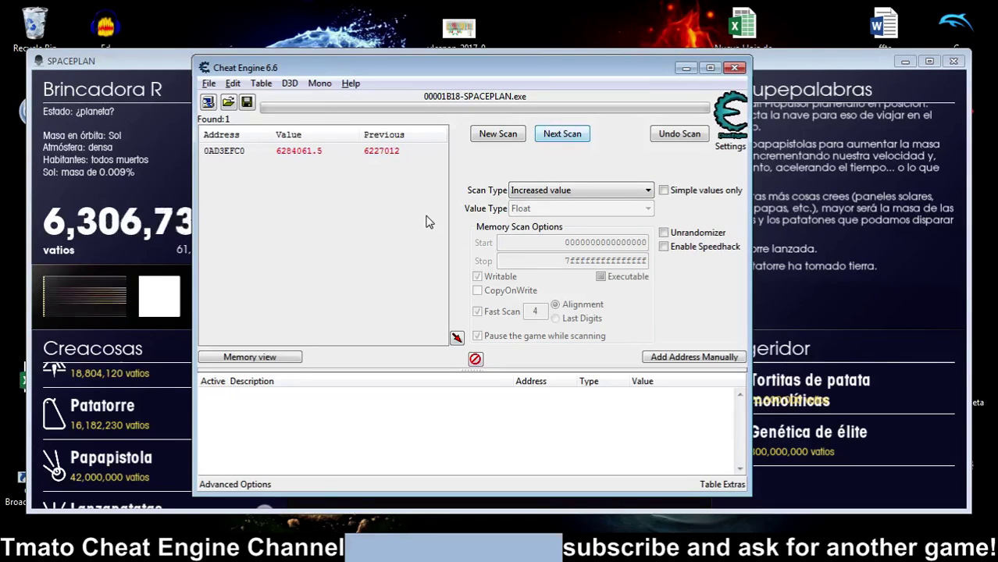
{"action": "left_click", "coordinate": [567, 190]}
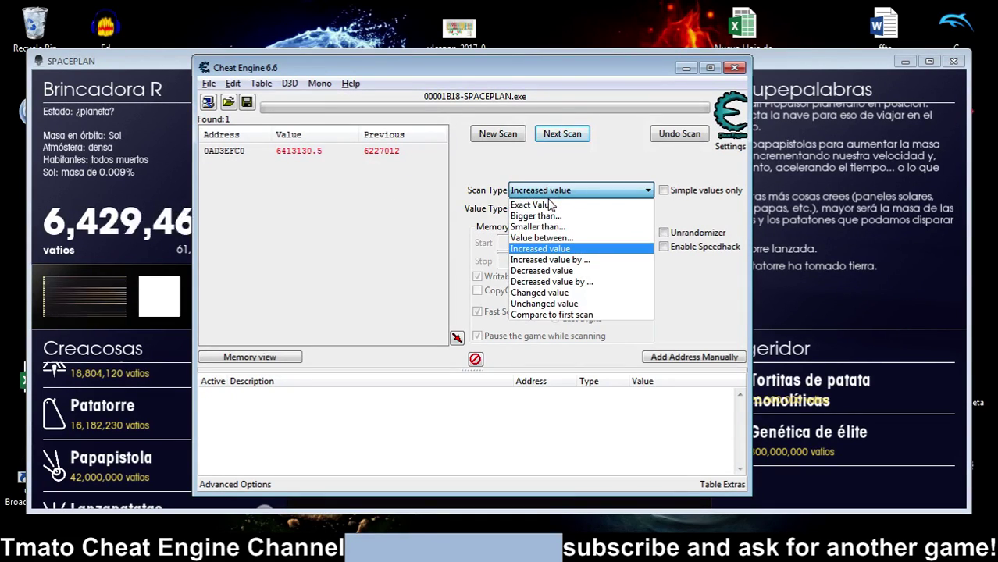
{"action": "left_click", "coordinate": [544, 203]}
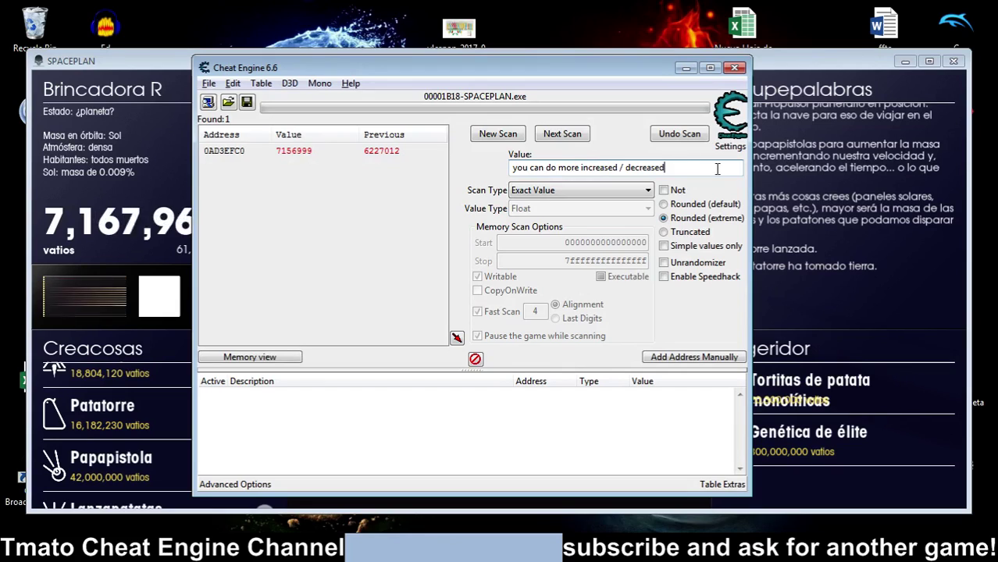
Add address 0AD3EFC0 to the address list with the description "watt" and change the description to "wats".
{"action": "double_click", "coordinate": [338, 152]}
{"action": "double_click", "coordinate": [274, 396]}
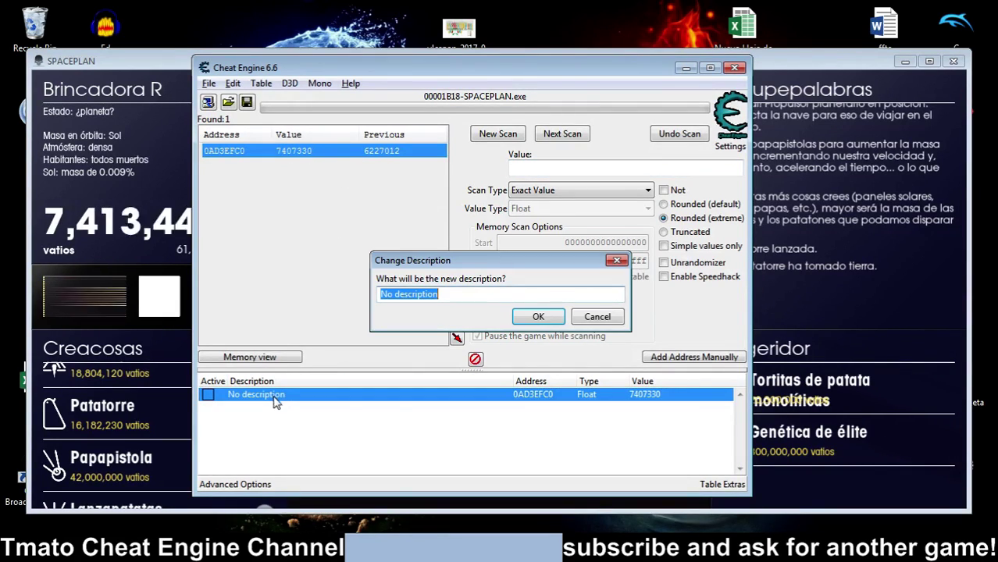
{"action": "key", "text": "Return"}
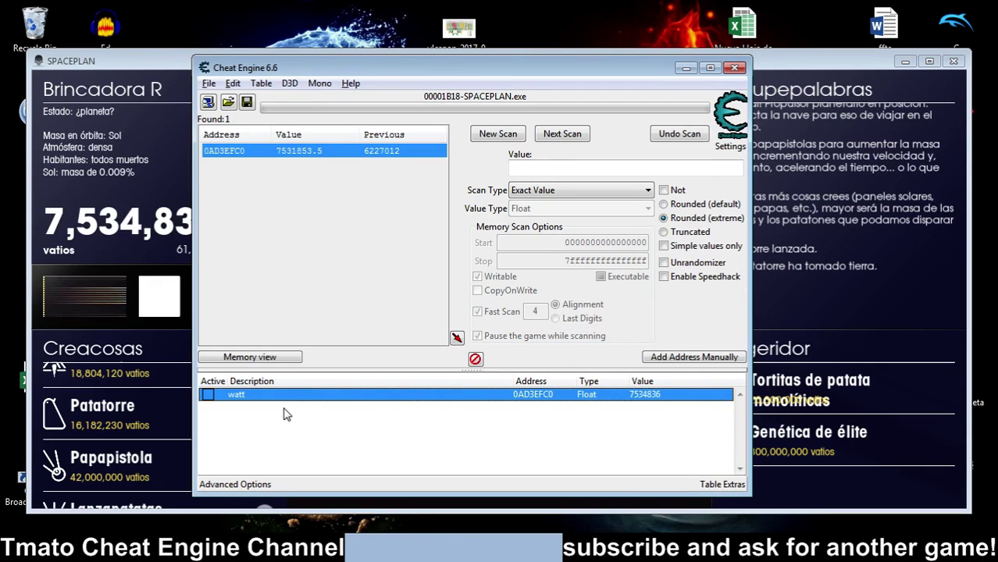
{"action": "double_click", "coordinate": [357, 400]}
{"action": "left_click", "coordinate": [427, 294]}
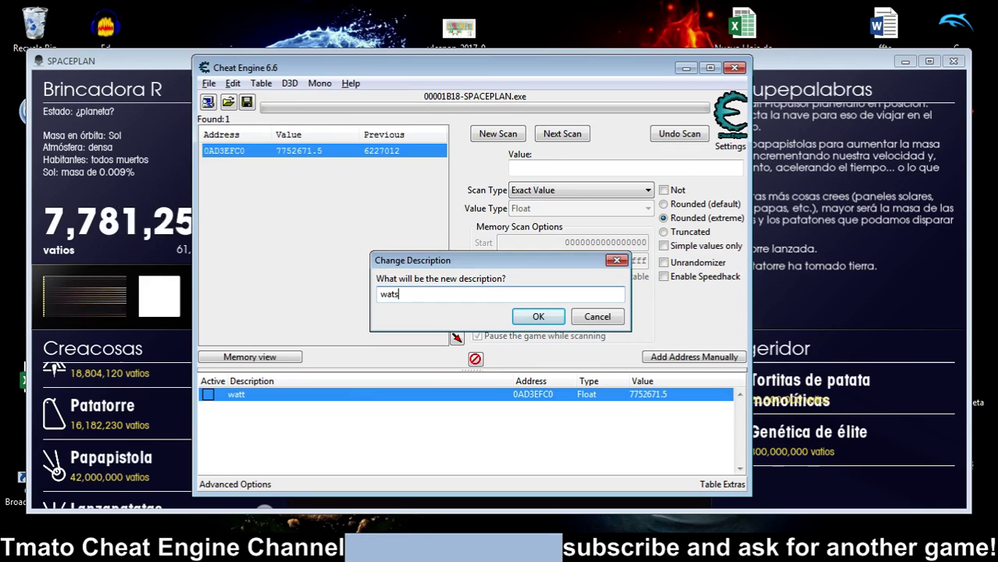
{"action": "type", "text": "s"}
{"action": "key", "text": "Return"}
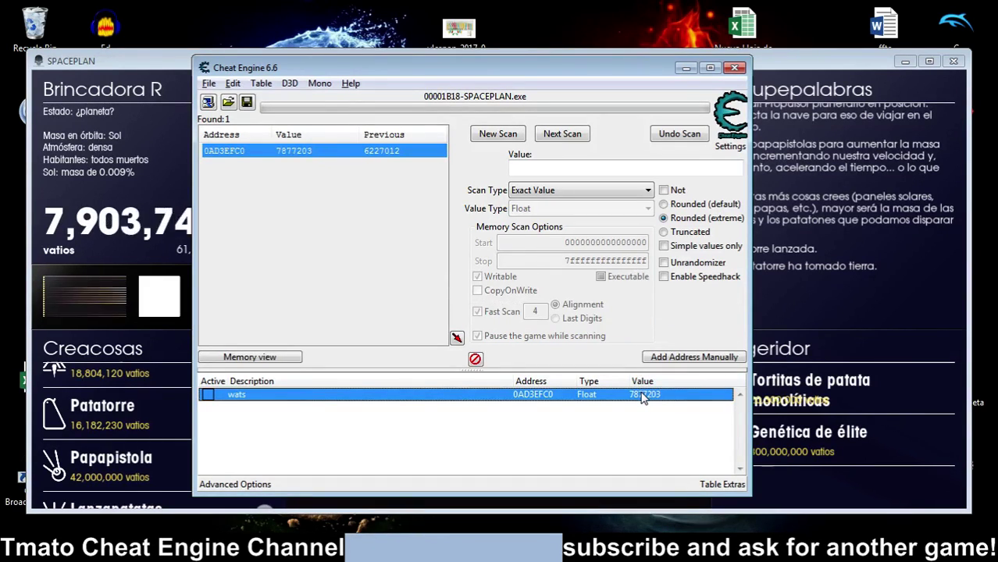
{"action": "double_click", "coordinate": [649, 394]}
{"action": "left_click", "coordinate": [403, 299]}
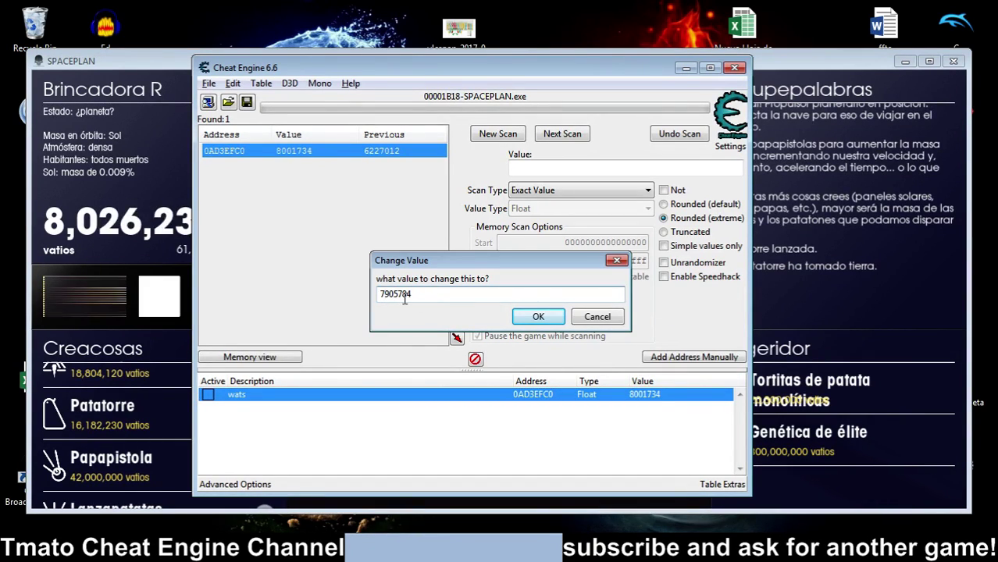
{"action": "key", "text": "Return"}
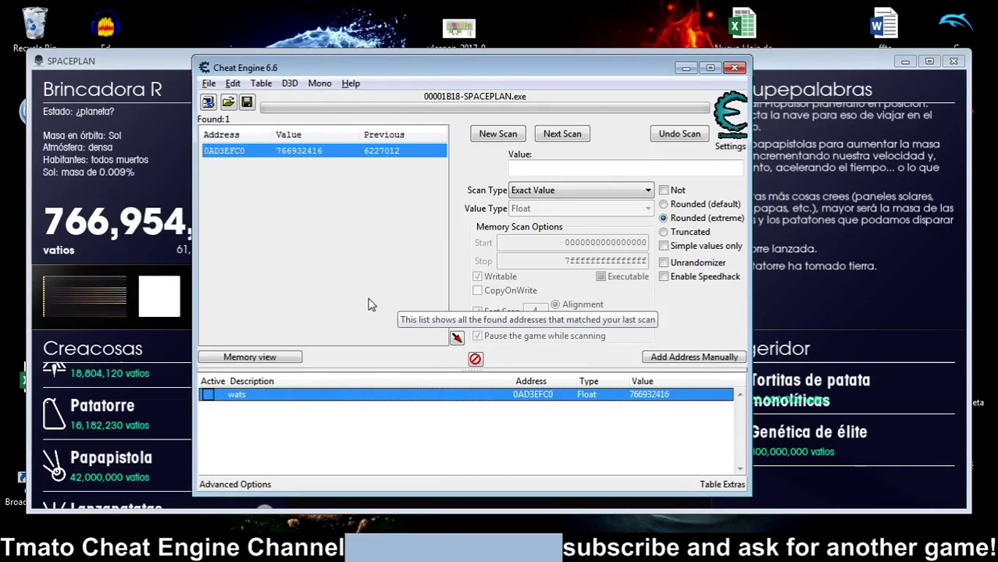
{"action": "key", "text": "Return"}
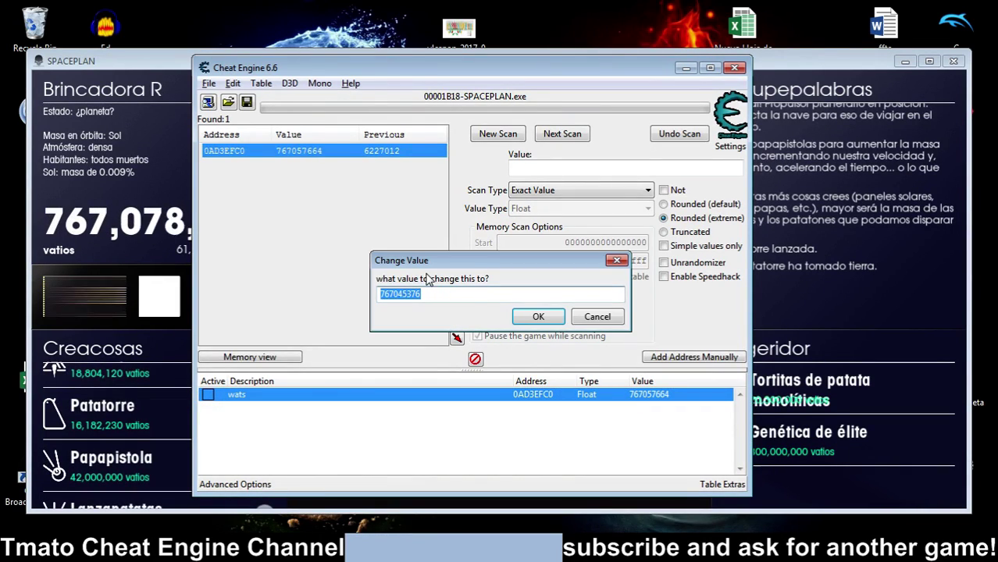
{"action": "type", "text": "9"}
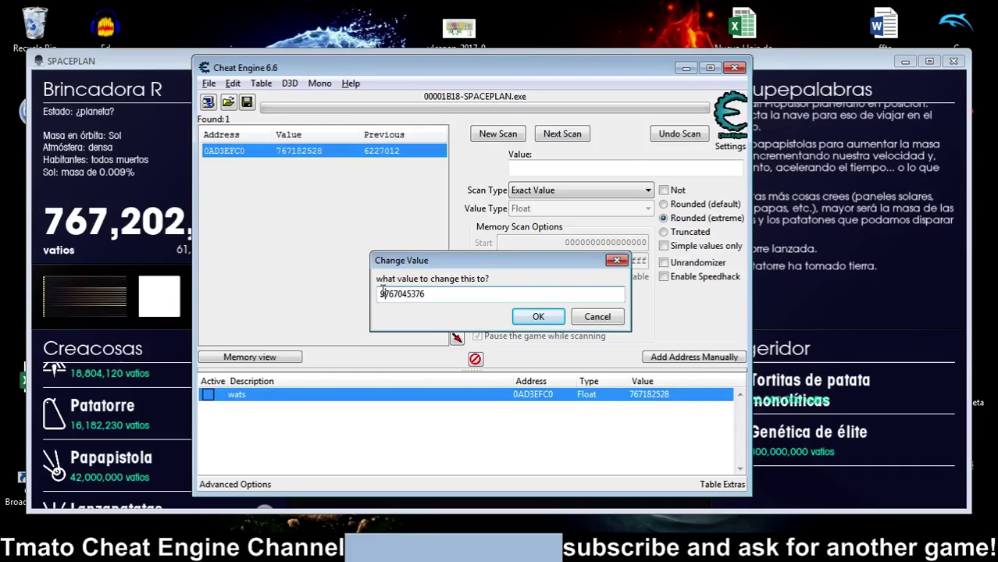
{"action": "key", "text": "Return"}
Switch to SPACEPLAN and buy three Patatorres and five Papapistolas with the new watts.
{"action": "left_click", "coordinate": [141, 234]}
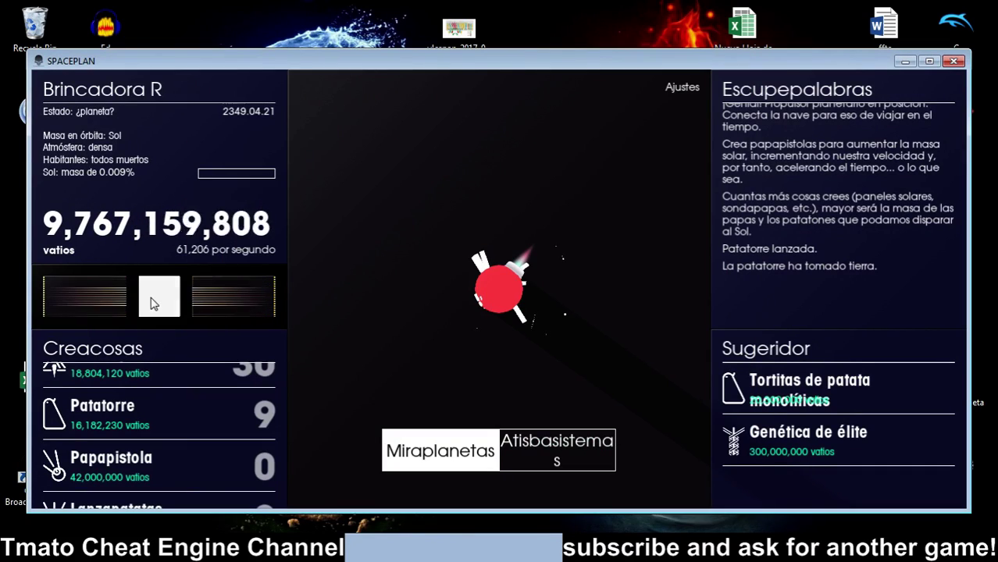
{"action": "left_click", "coordinate": [149, 414]}
{"action": "left_click", "coordinate": [148, 415]}
{"action": "left_click", "coordinate": [143, 456]}
{"action": "left_click", "coordinate": [143, 456]}
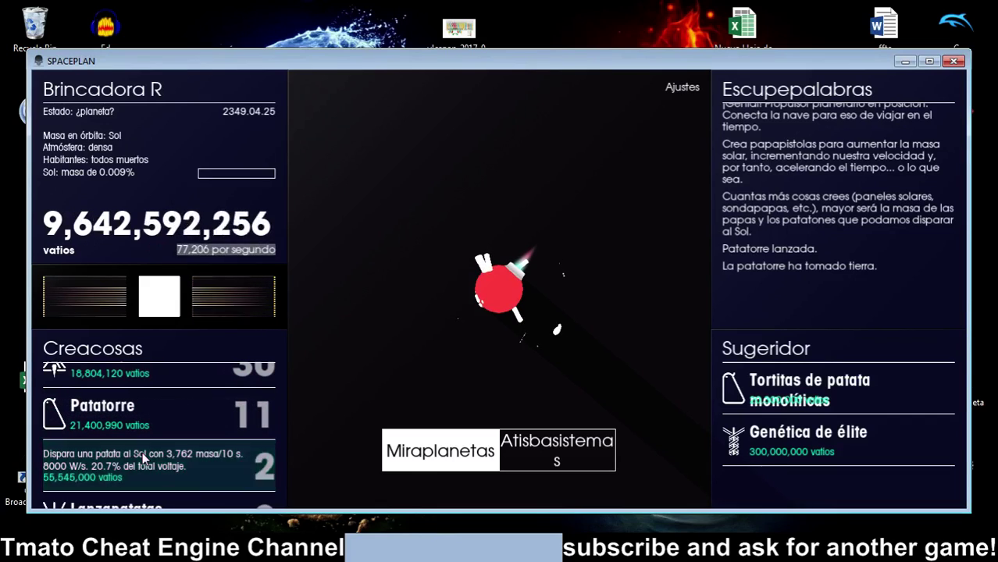
{"action": "left_click", "coordinate": [143, 456]}
{"action": "left_click", "coordinate": [142, 456]}
{"action": "left_click", "coordinate": [142, 456]}
{"action": "left_click", "coordinate": [165, 415]}
Buy 18 Lanzapatatas from the Creacosas list.
{"action": "scroll", "coordinate": [162, 431], "scroll_direction": "down", "scroll_amount": 1}
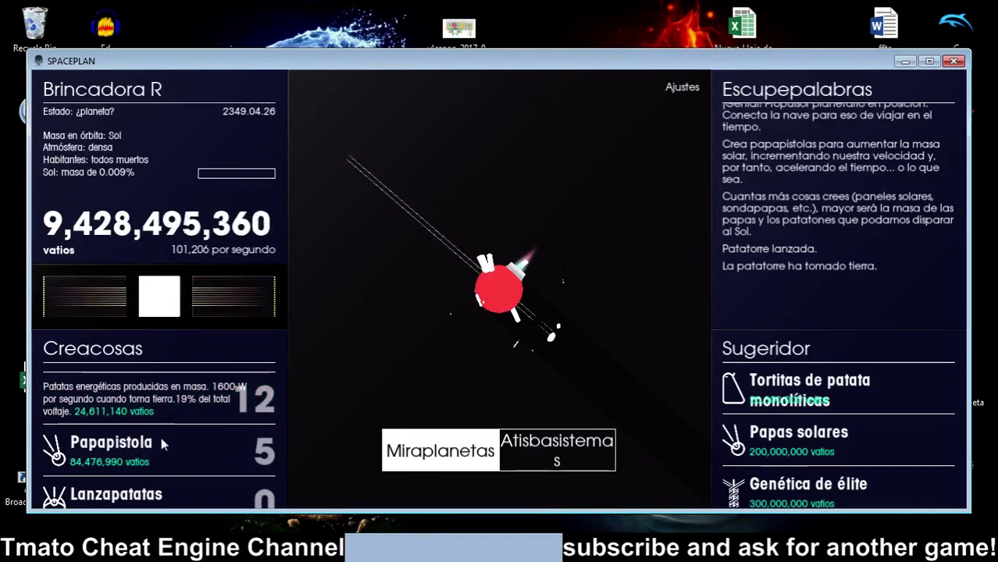
{"action": "left_click", "coordinate": [154, 471]}
{"action": "double_click", "coordinate": [152, 473]}
{"action": "double_click", "coordinate": [152, 474]}
{"action": "left_click", "coordinate": [152, 475]}
{"action": "double_click", "coordinate": [153, 478]}
{"action": "double_click", "coordinate": [154, 480]}
{"action": "double_click", "coordinate": [154, 479]}
{"action": "double_click", "coordinate": [154, 479]}
{"action": "left_click", "coordinate": [154, 479]}
{"action": "double_click", "coordinate": [153, 480]}
{"action": "left_click", "coordinate": [154, 479]}
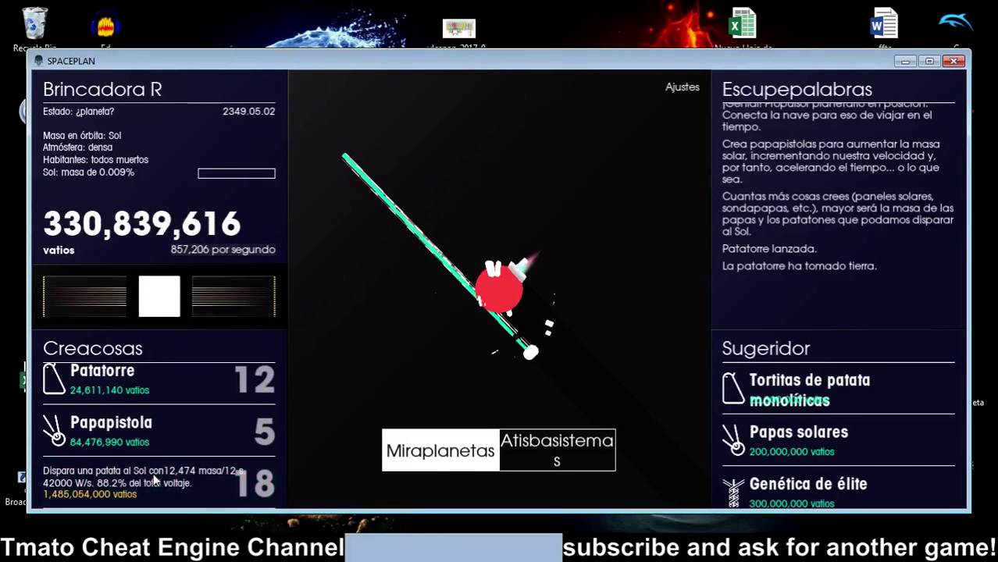
Buy three more Papapistolas and one more Patatorre.
{"action": "double_click", "coordinate": [165, 433]}
{"action": "left_click", "coordinate": [166, 435]}
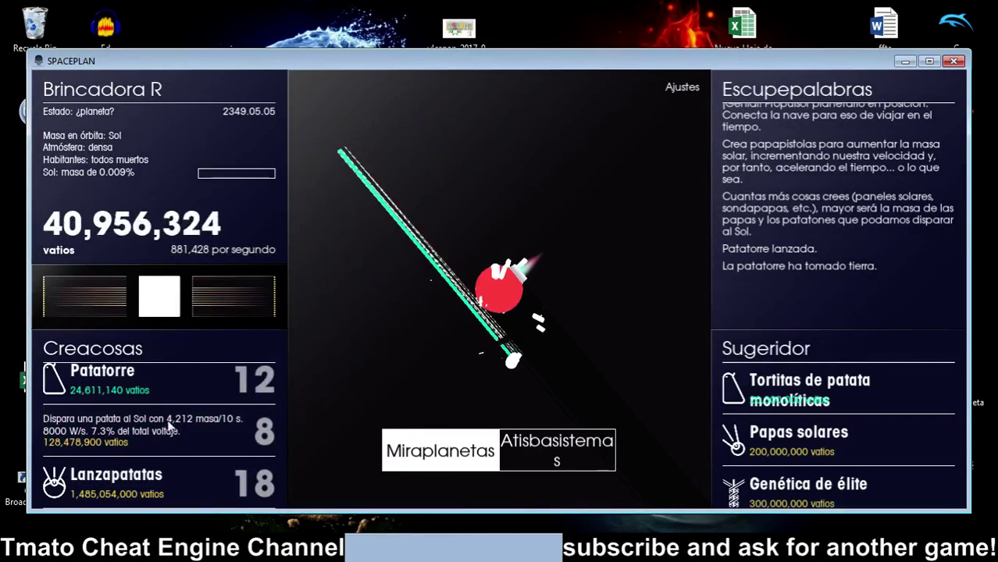
{"action": "left_click", "coordinate": [175, 387]}
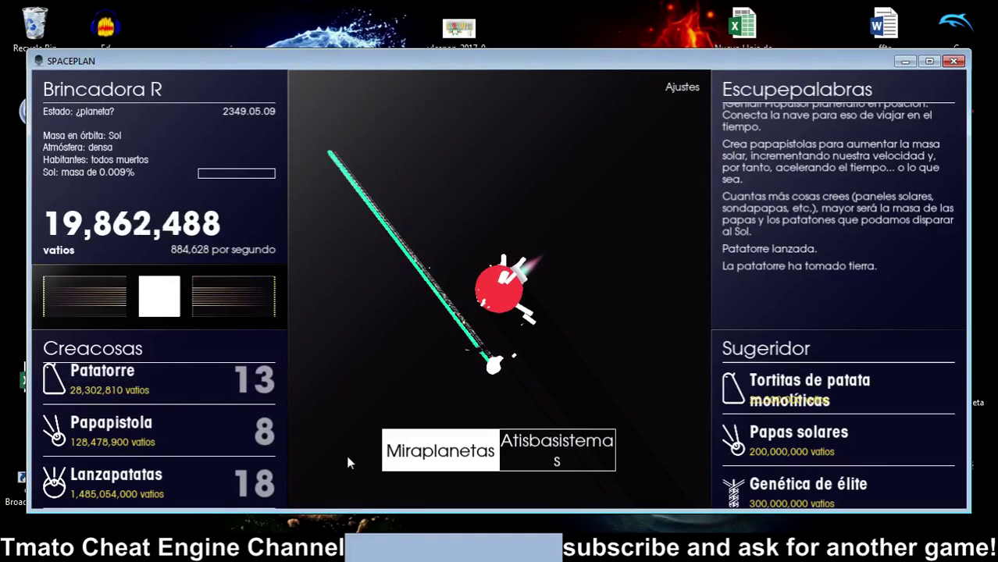
View the solar system in Atisbasistemas, return to Miraplanetas and try to buy another Lanzapatatas.
{"action": "left_click", "coordinate": [561, 455]}
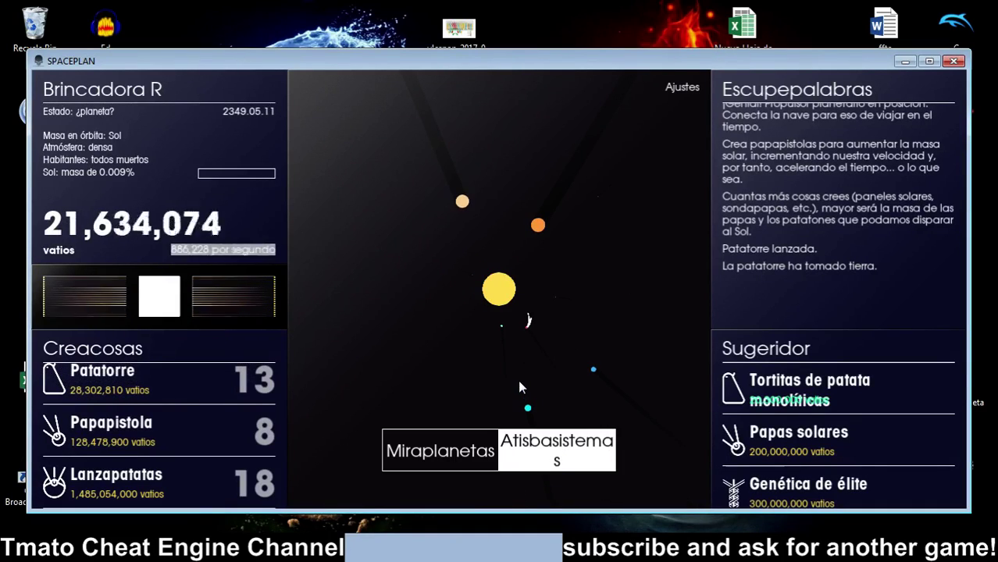
{"action": "left_click", "coordinate": [434, 444]}
{"action": "left_click", "coordinate": [167, 484]}
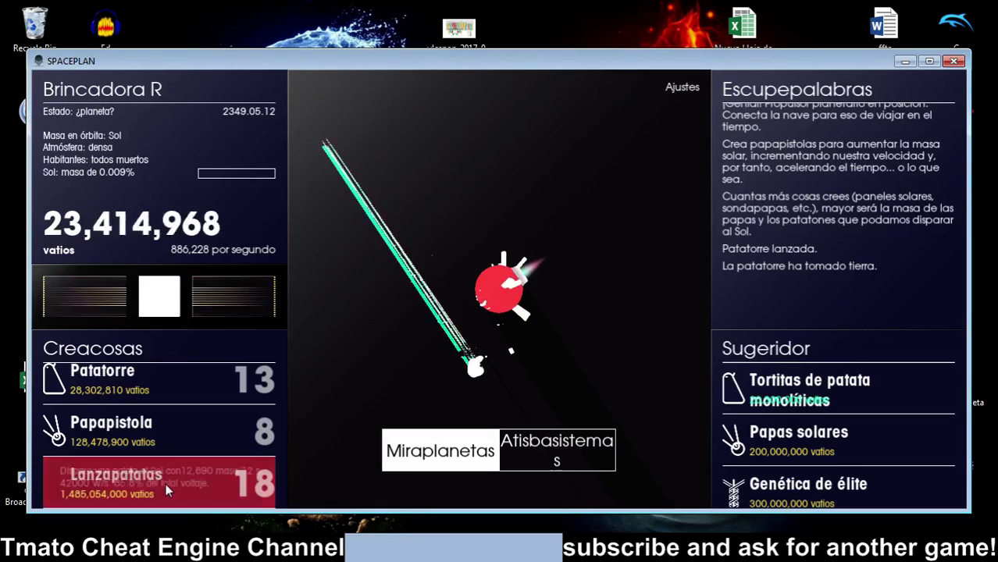
{"action": "scroll", "coordinate": [160, 486], "scroll_direction": "down", "scroll_amount": 1}
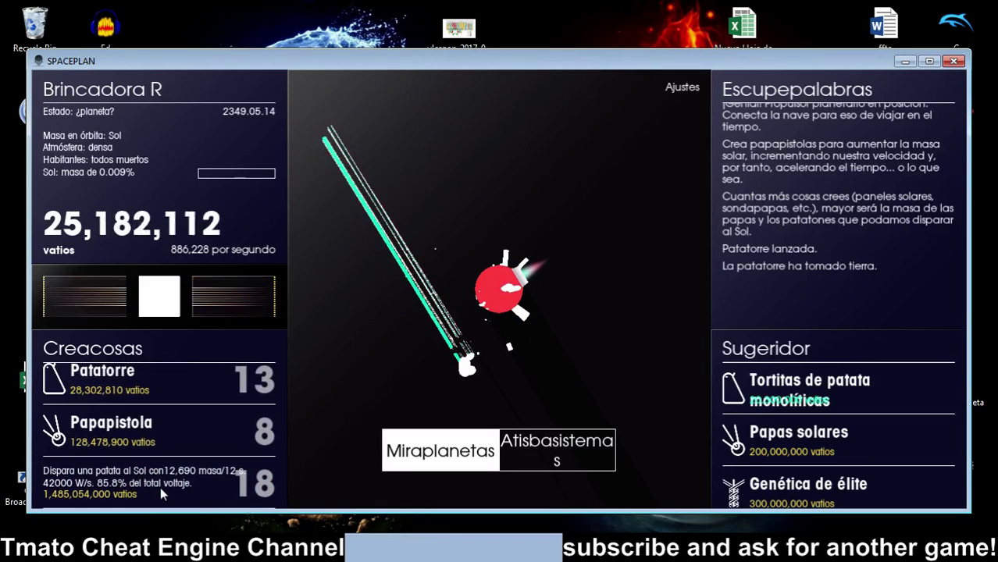